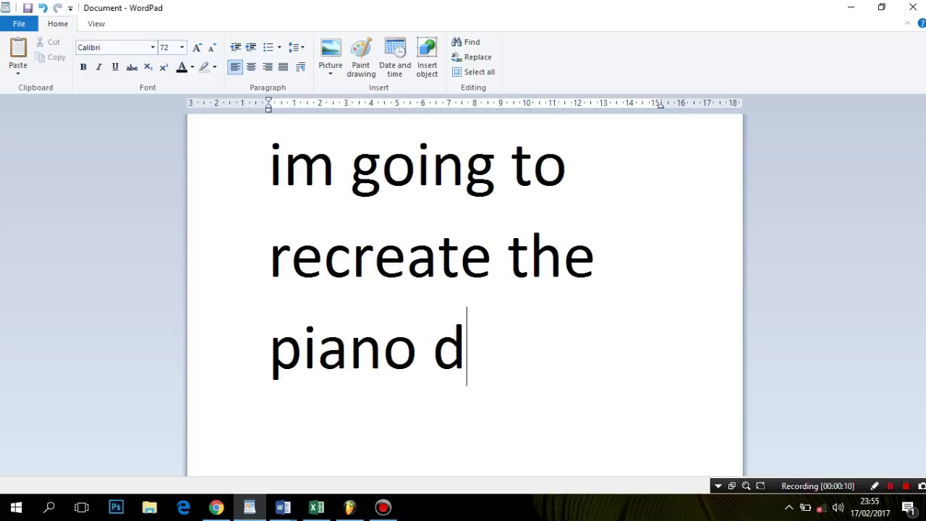
- Complete the note with "drop to kygos track it aint me, youll need a piano, a bpm of 100 and most importantly sidechain"
type("gos")
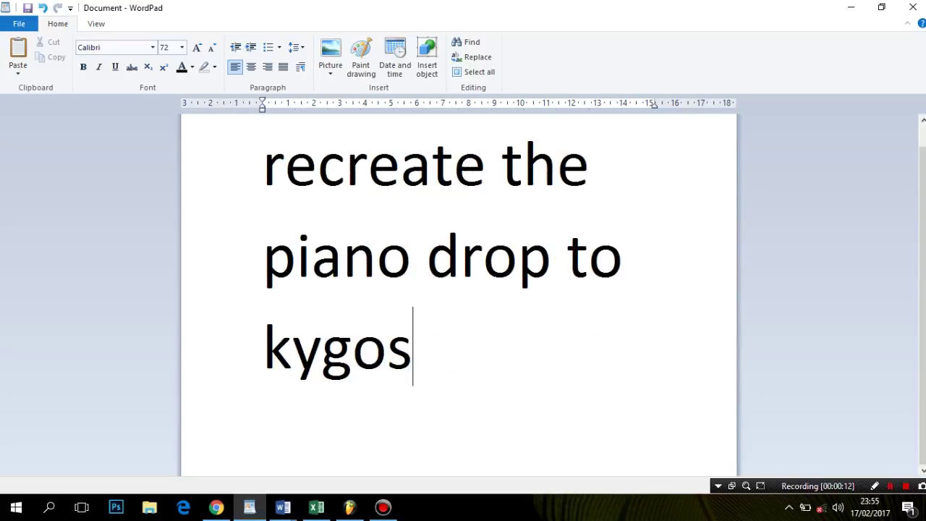
type(" track it aint me")
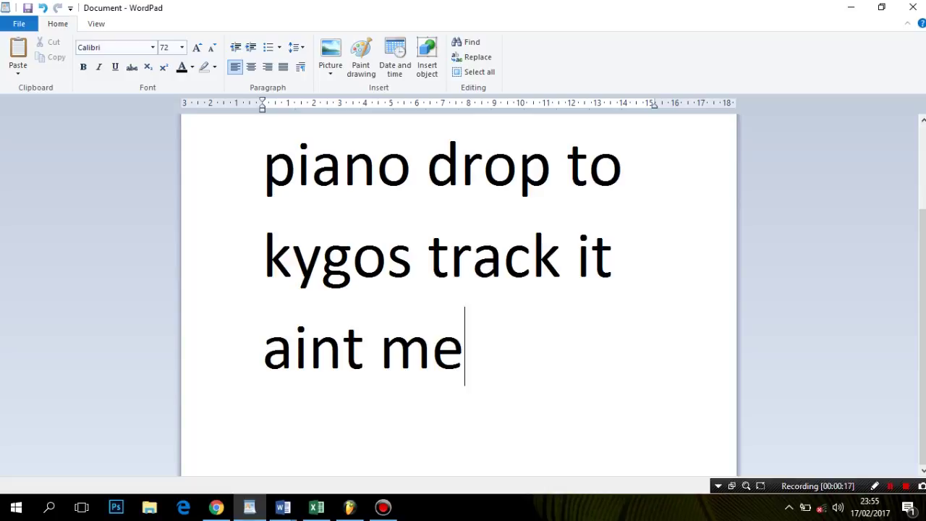
type(", youll need a")
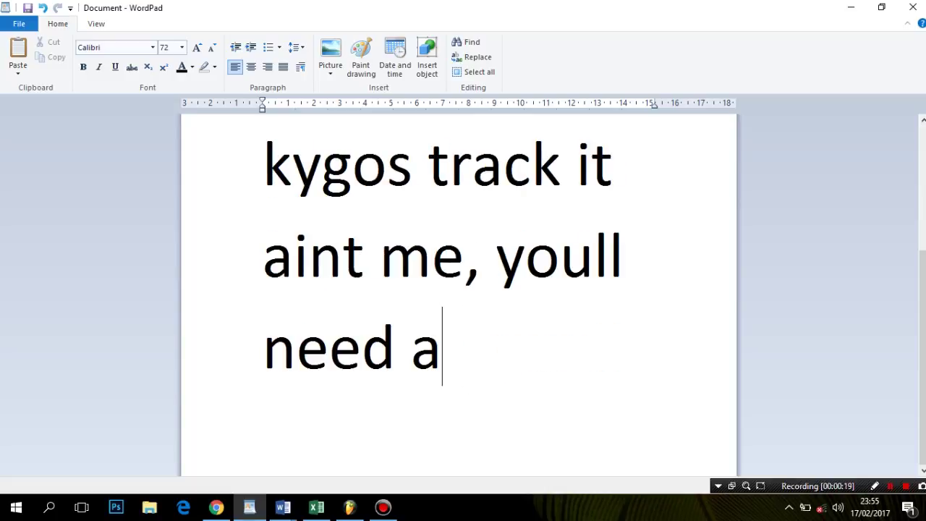
type(" piano")
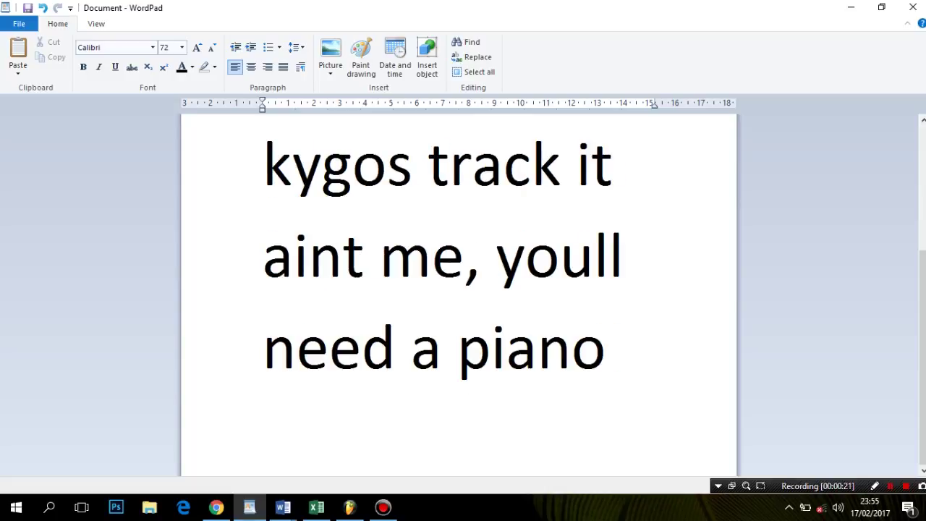
type(", a b")
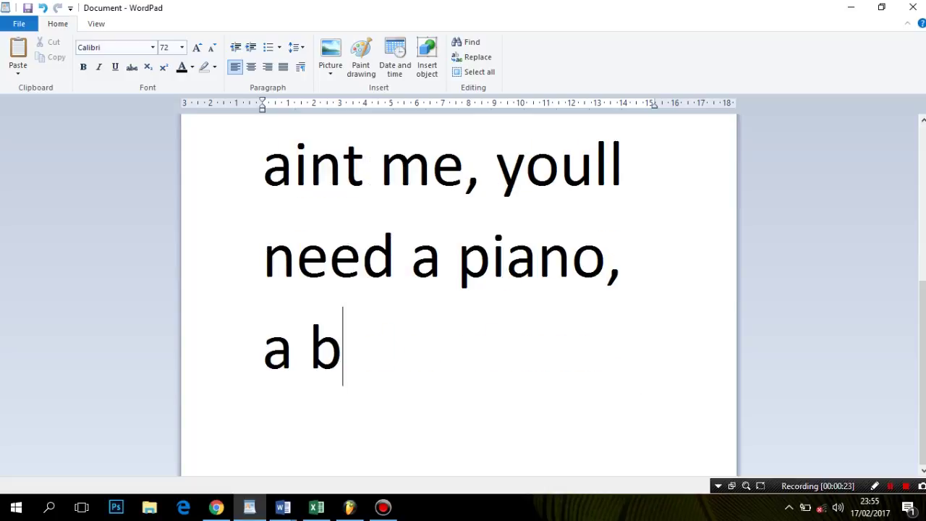
type("pm of 100 ")
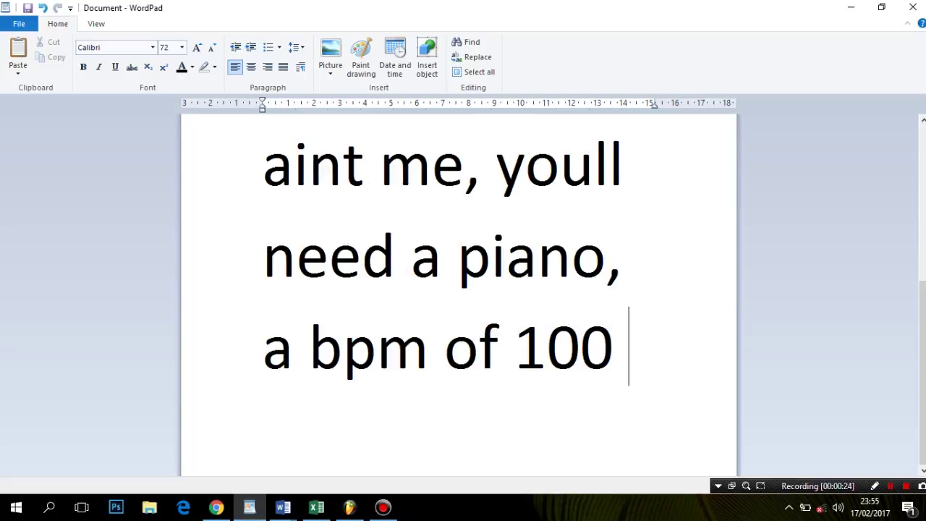
type("and most imp")
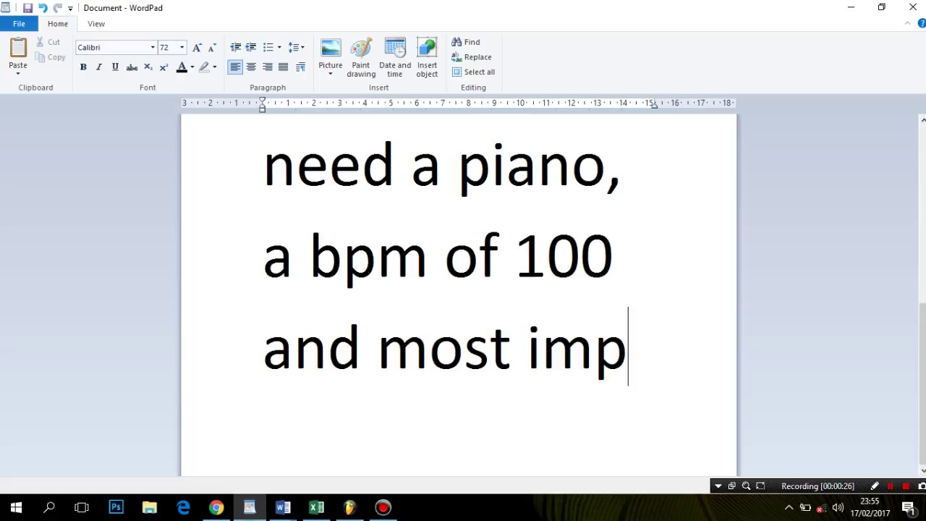
type("ortantly sidechain")
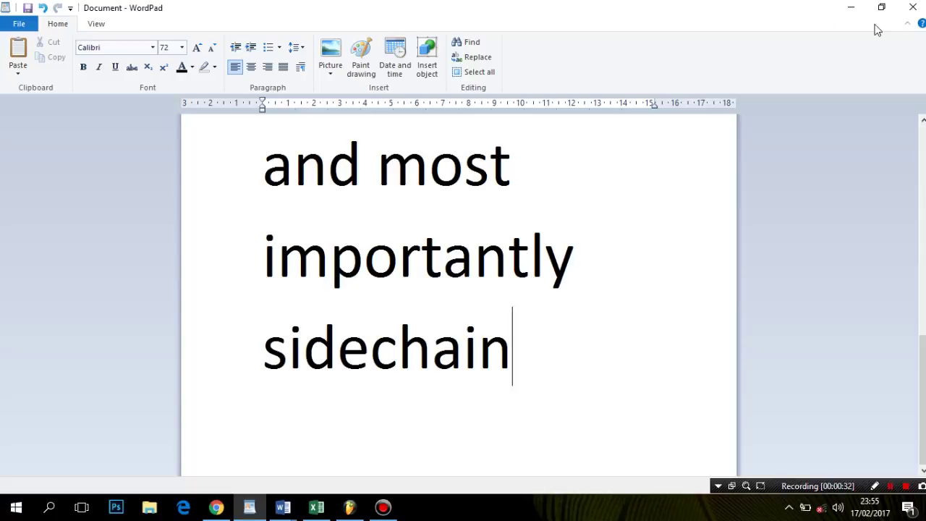
- Switch to FL Studio and view the Fruity Reeverb 2 and Kickstart-64bit effects on mixer Insert 1
left_click(850, 7)
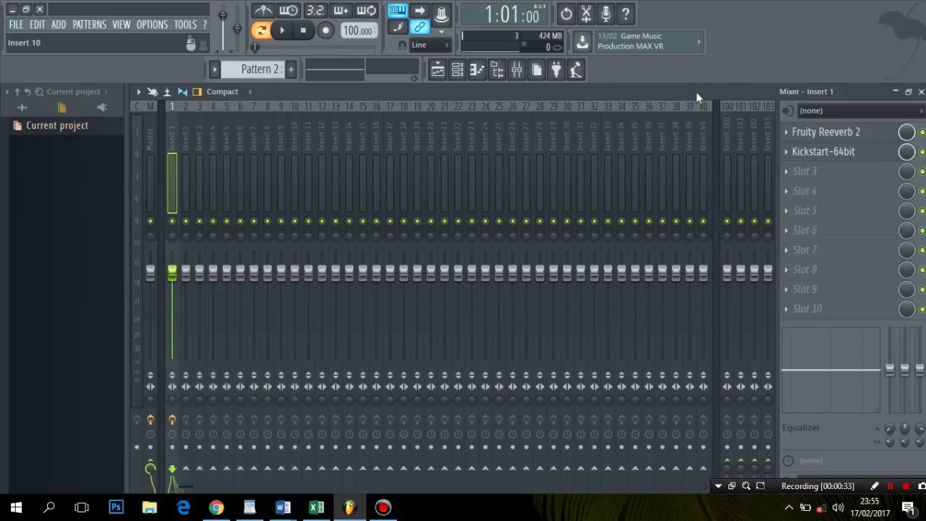
left_click(858, 138)
left_click(857, 137)
left_click(843, 155)
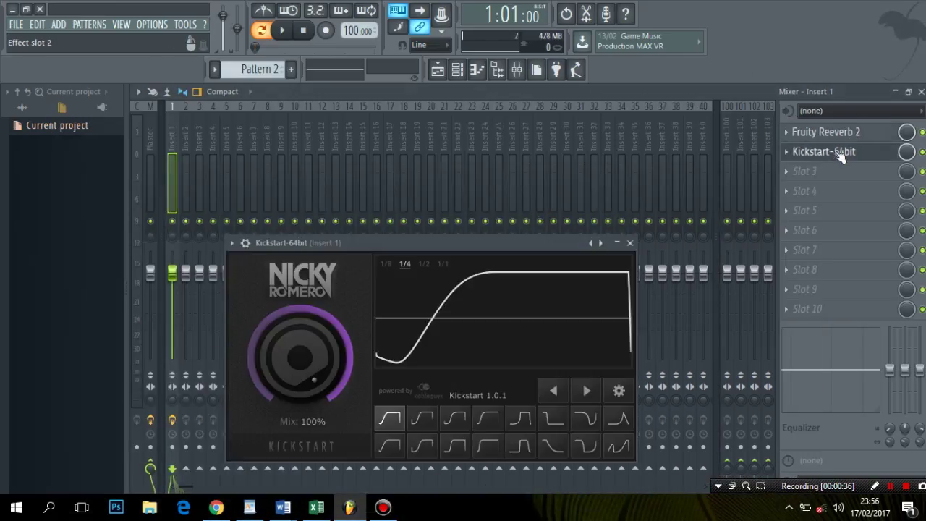
left_click(842, 154)
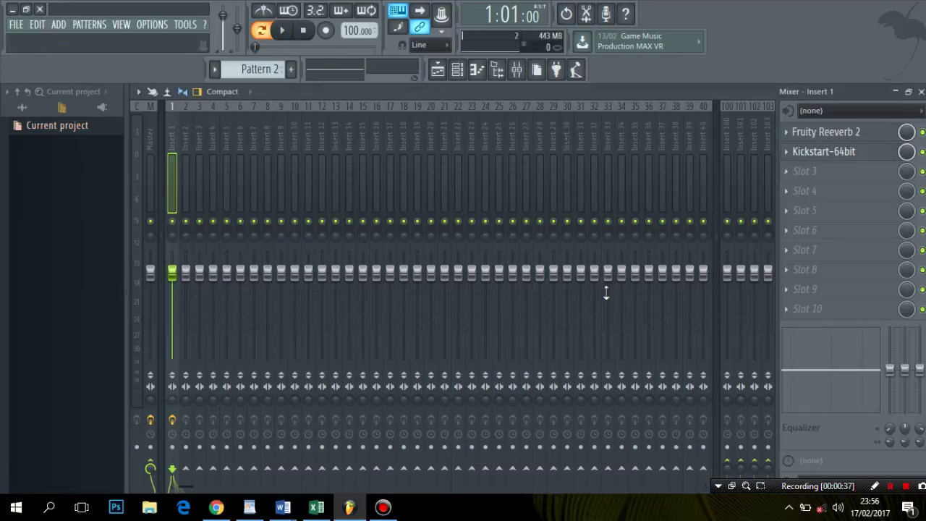
- Return to WordPad and append "im going to start by first making the groove, then going from there" to the note
left_click(262, 504)
type("im going t")
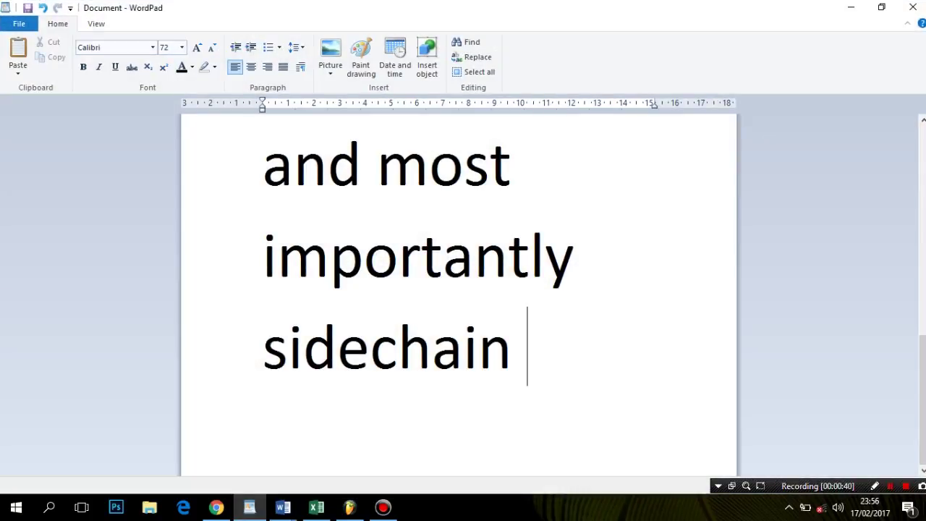
type("o ")
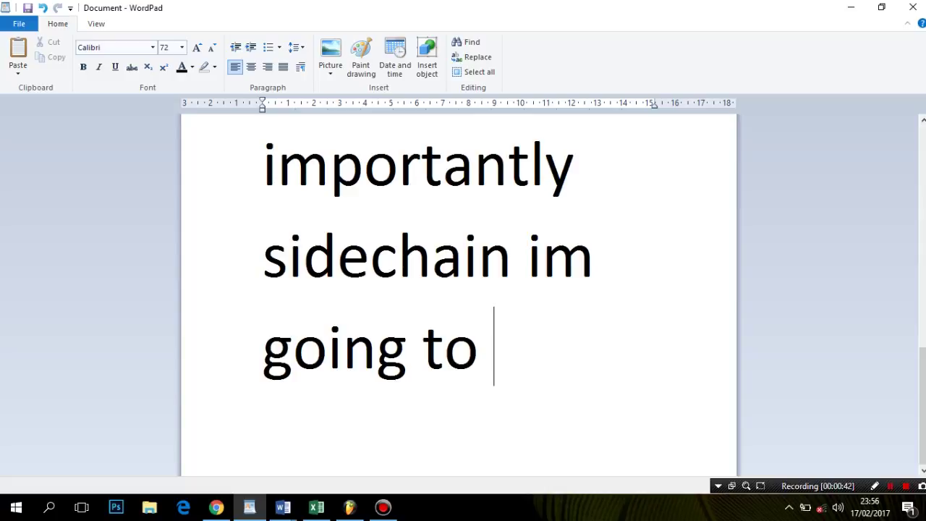
type("start by first")
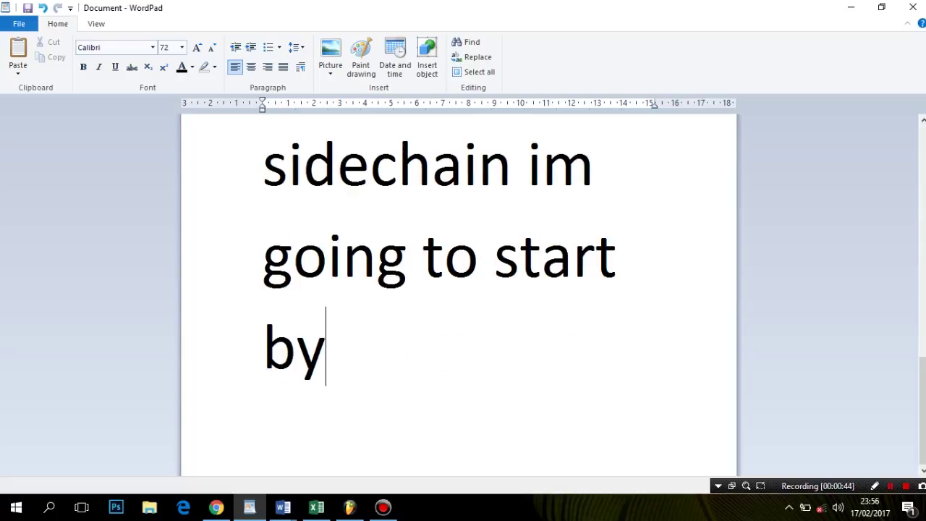
type(" making the ")
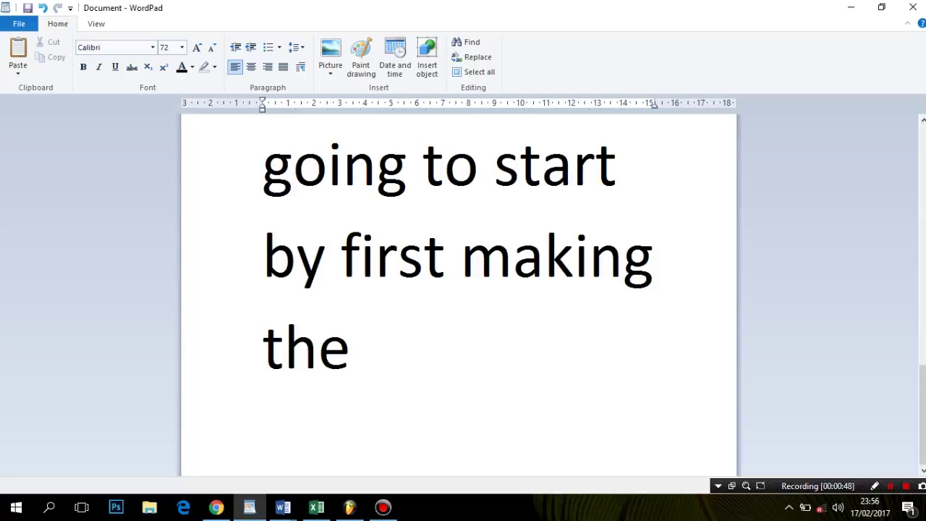
type("groove")
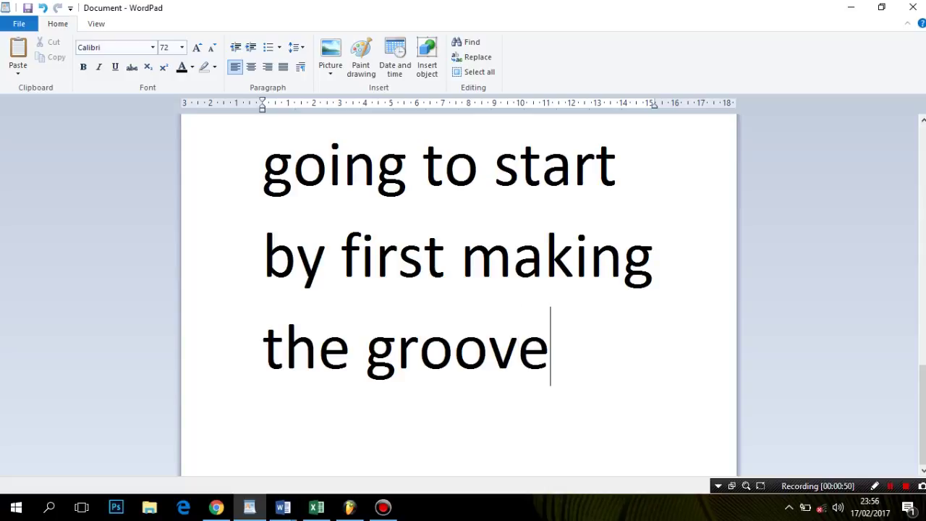
type(", then ")
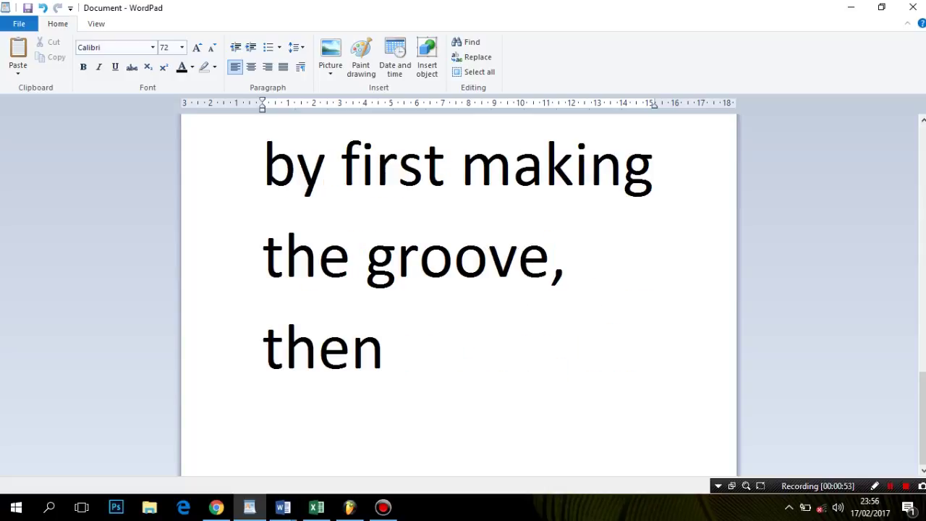
type("going to")
key("BackSpace")
key("BackSpace")
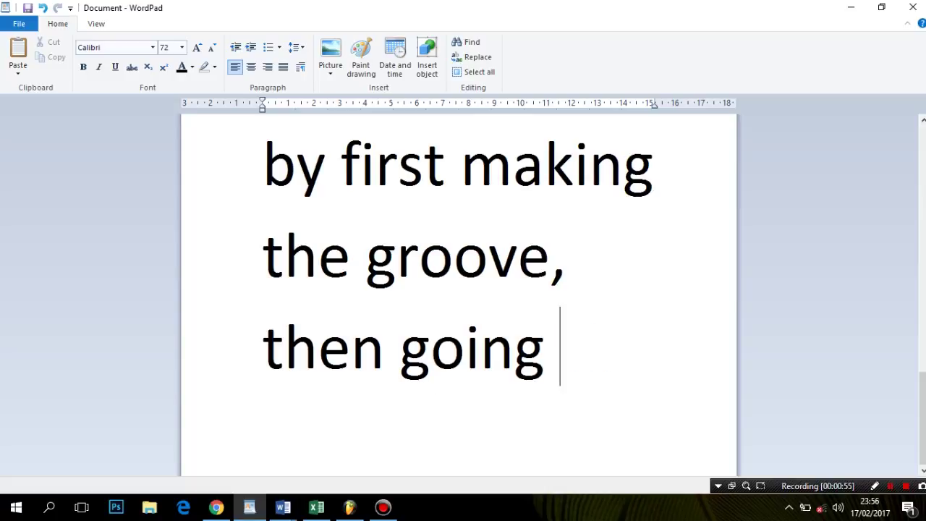
type("from there")
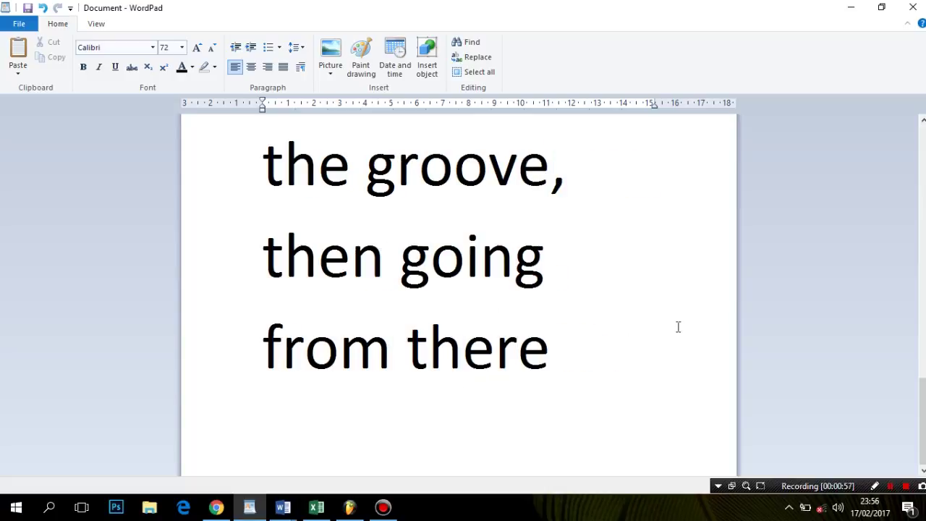
- Switch to FL Studio, show the PIANO channel's piano roll and set its snap to 1/4 beat
left_click(851, 7)
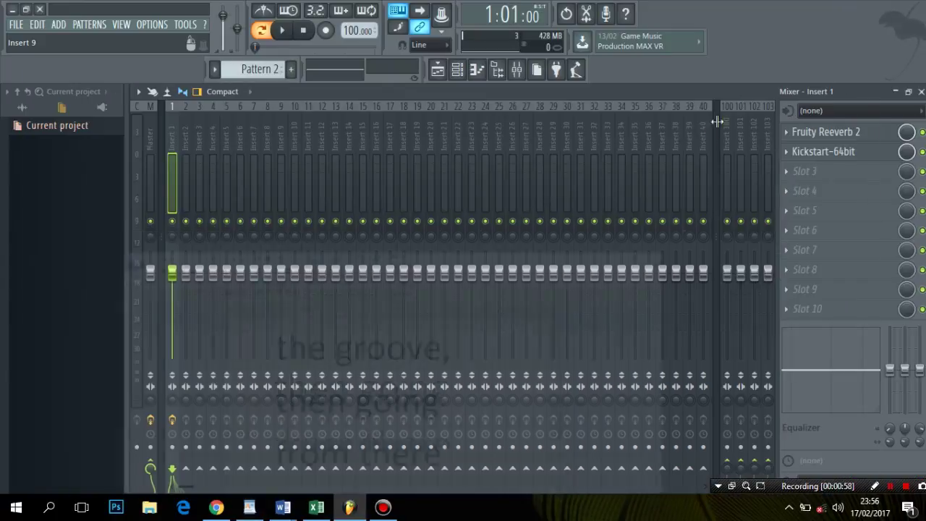
left_click(517, 69)
left_click(171, 240)
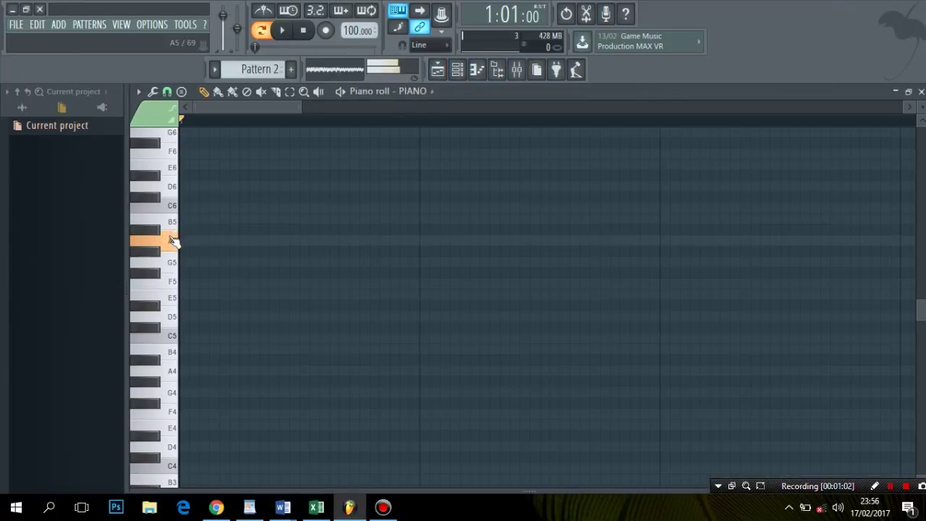
left_click(182, 241)
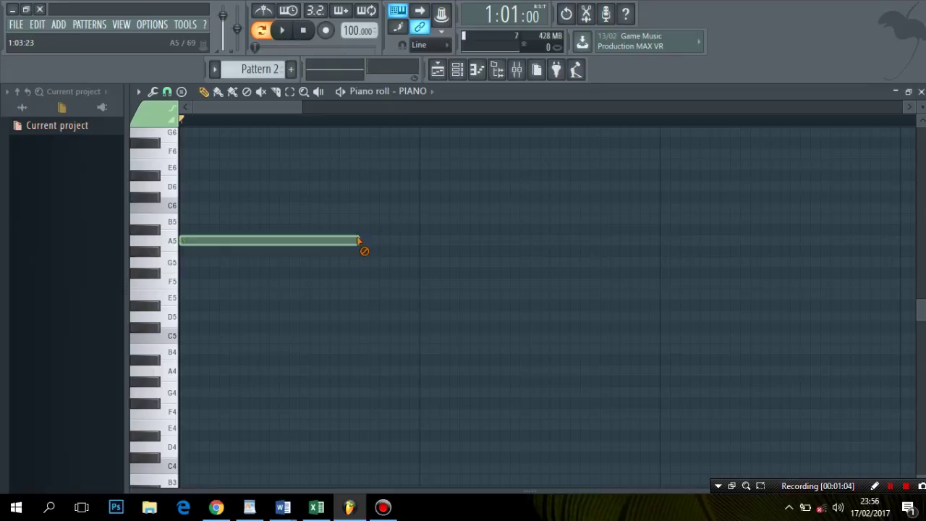
right_click(356, 241)
left_click(166, 91)
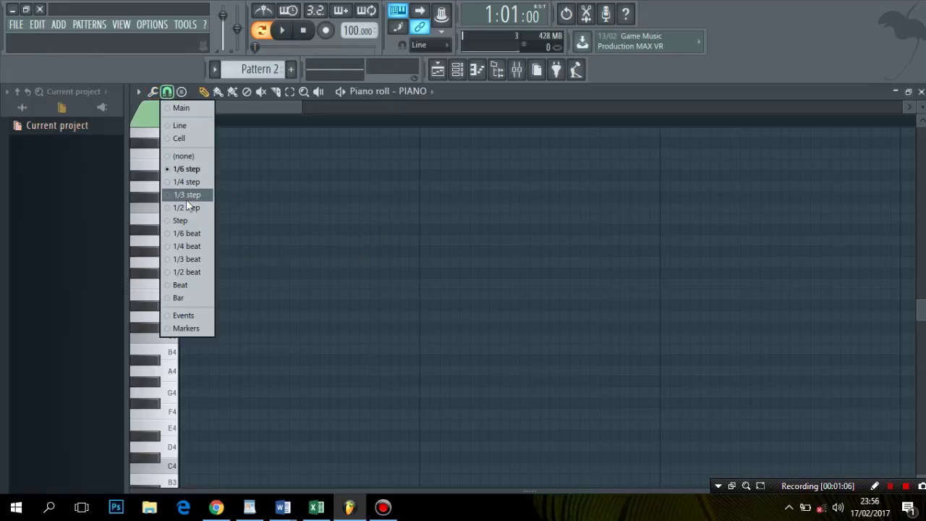
left_click(186, 246)
- Place two consecutive A5 notes of two steps each from the start of bar 1 and play them back
left_click(193, 241)
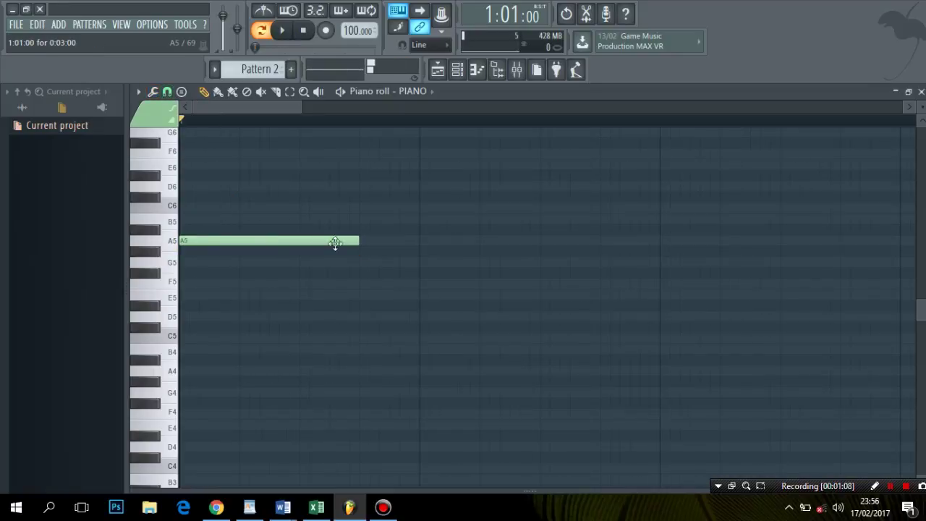
left_click_drag(353, 241, 248, 245)
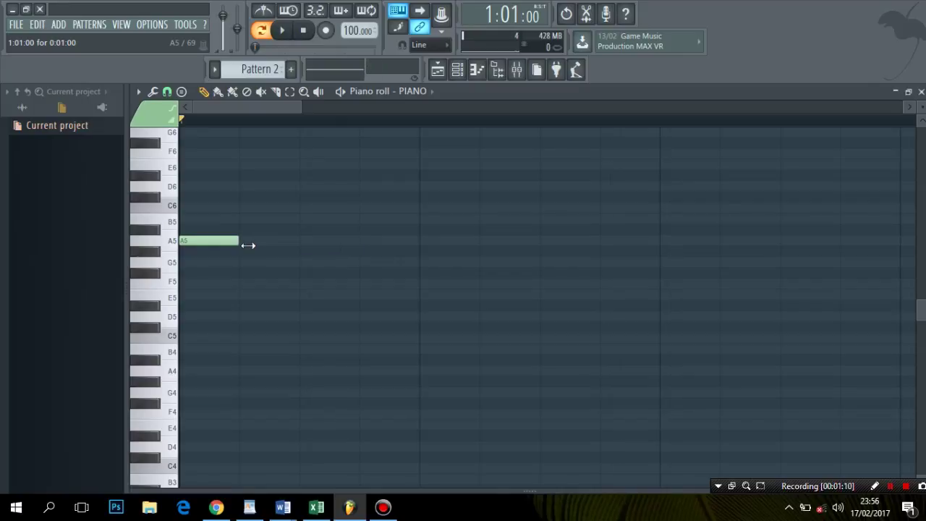
left_click_drag(298, 108, 479, 109)
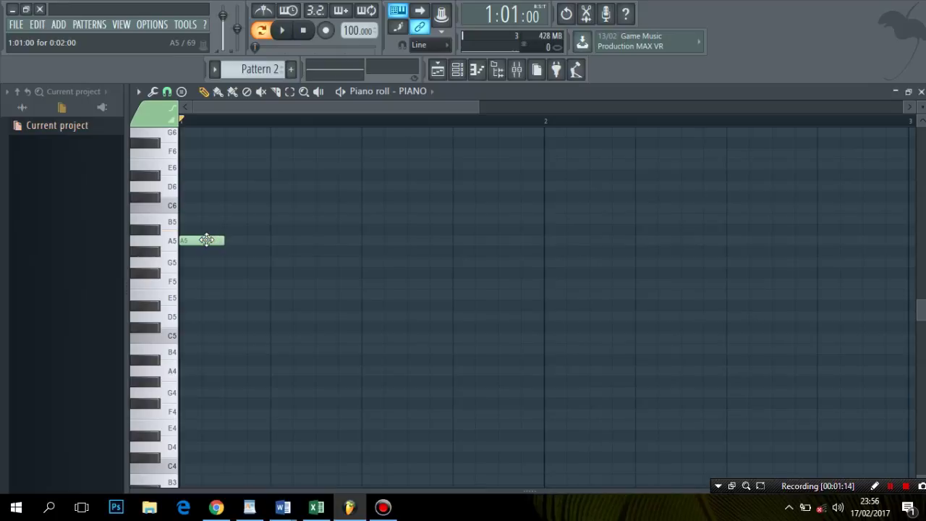
left_click(234, 244)
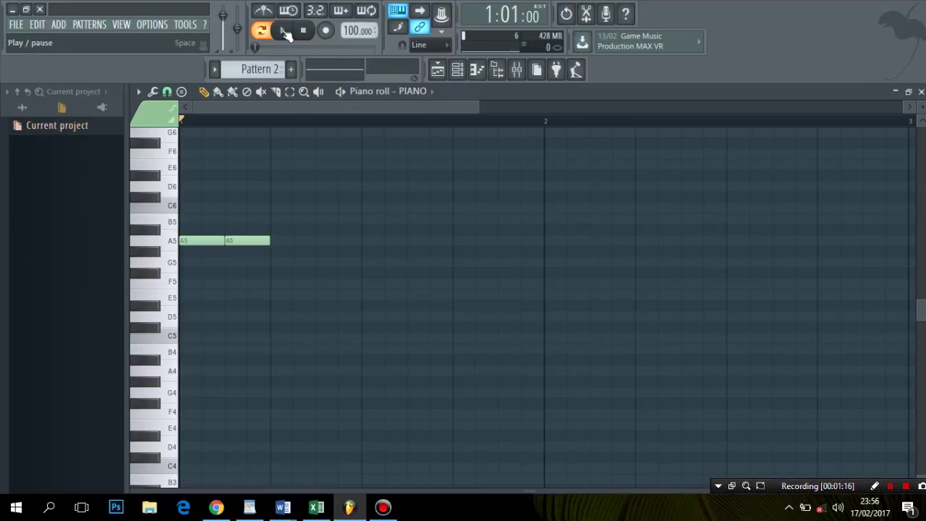
left_click(284, 32)
- Lengthen the second A5 note to three steps, continue with four A5 notes lasting two, two, one and two steps, and play the pattern
left_click(297, 241)
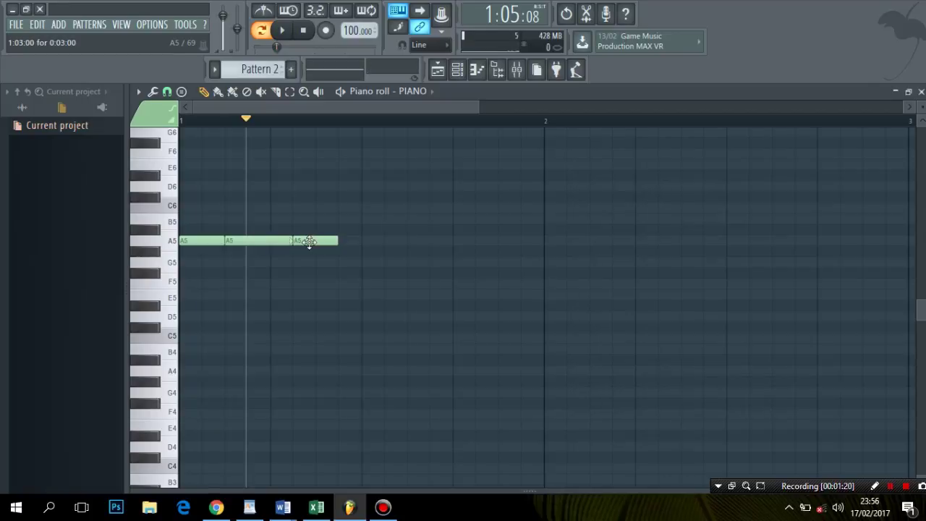
left_click(349, 240)
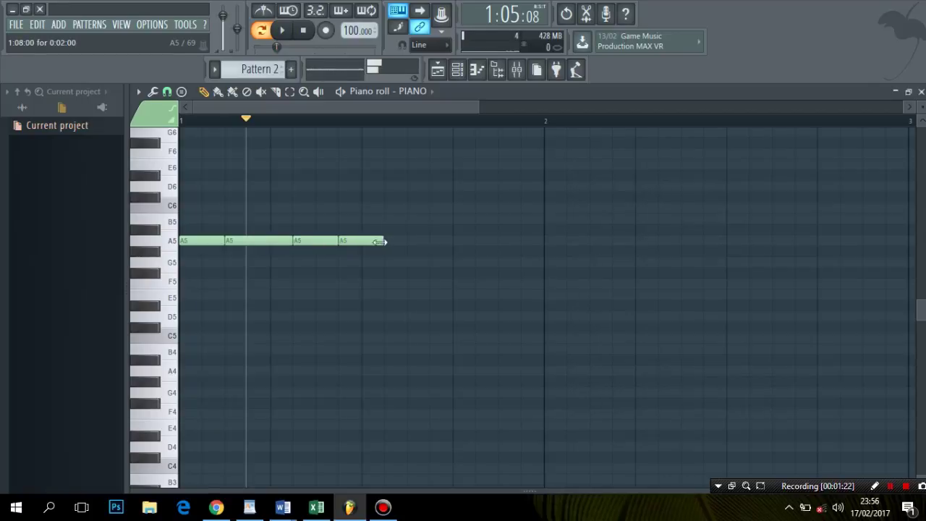
left_click(396, 241)
left_click_drag(422, 241, 402, 241)
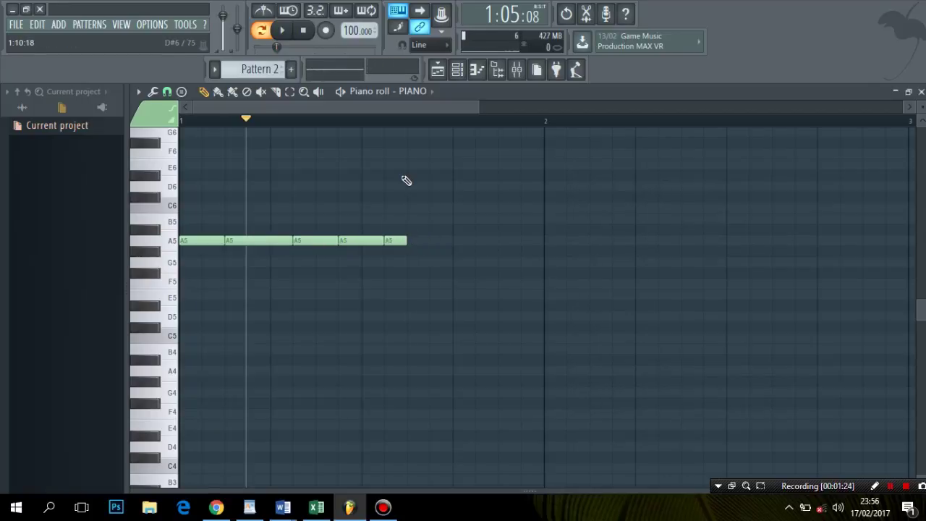
left_click(417, 241)
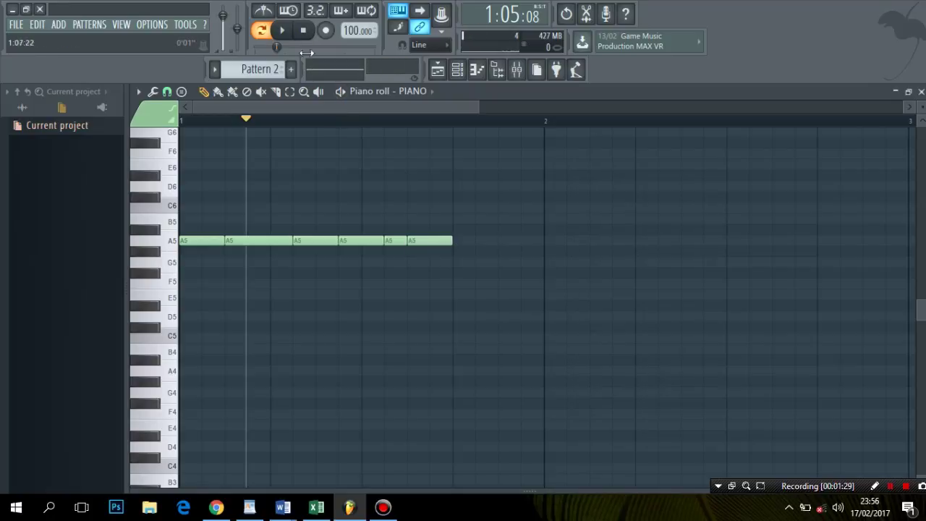
left_click(283, 30)
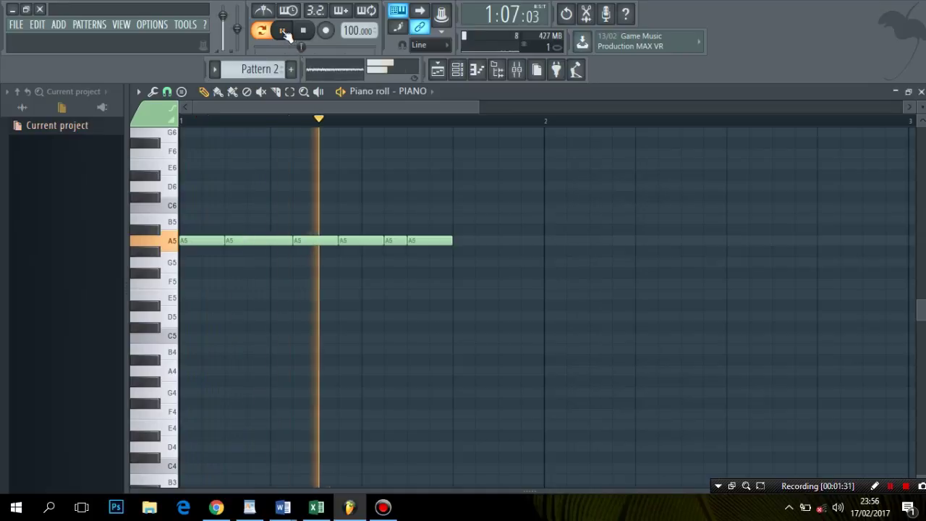
left_click(285, 32)
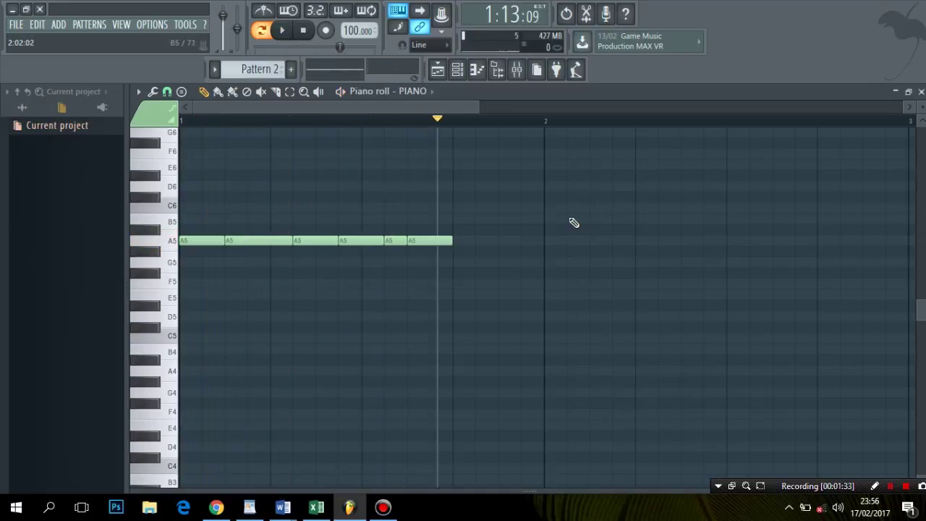
- Add a seventh A5 note lasting two steps directly after the sixth one, at step 13 of bar 1
left_click(518, 69)
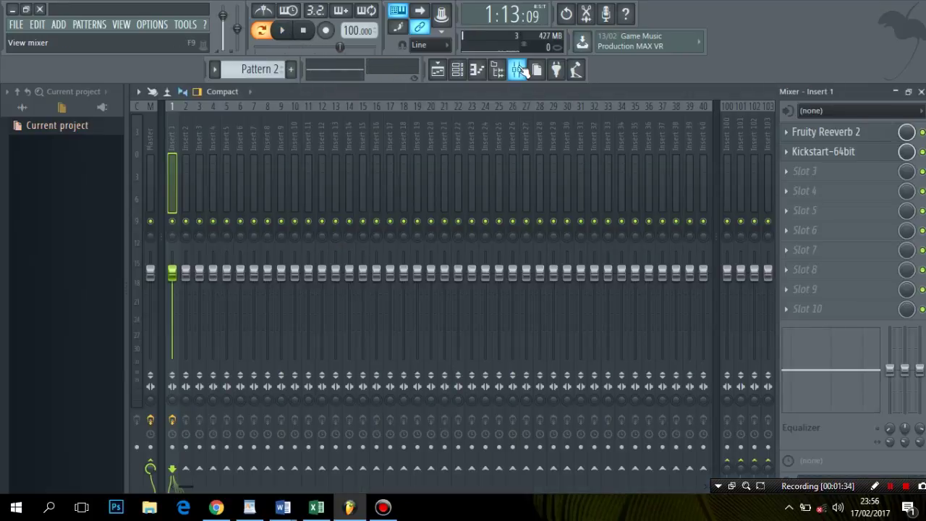
left_click(522, 70)
left_click_drag(454, 241, 495, 238)
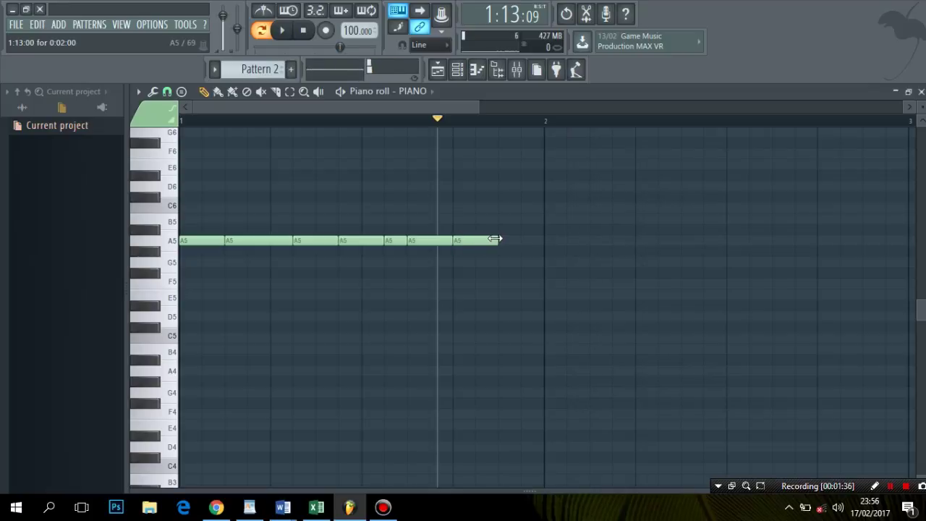
- Add an eighth two-step A5 note at step 15, and with 1/6 step snap slice the last two notes about 1⅓ steps in
left_click(503, 240)
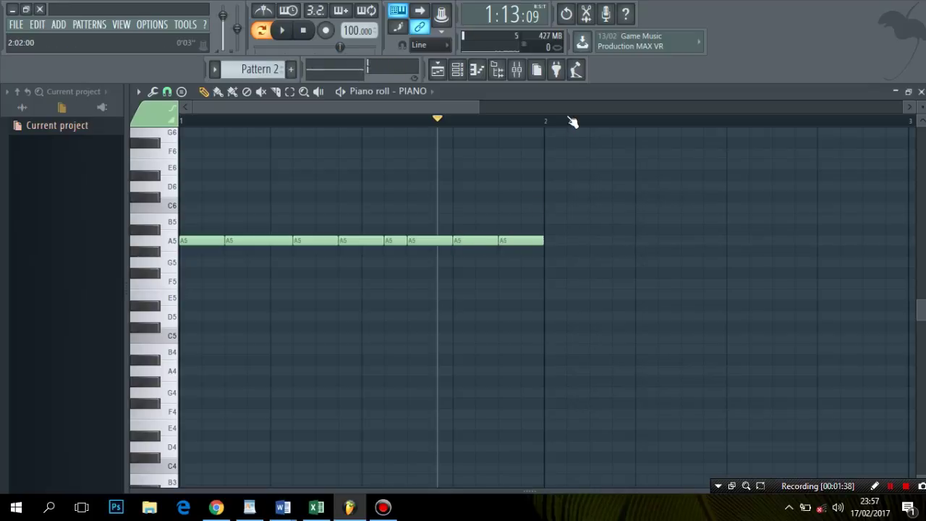
left_click(167, 91)
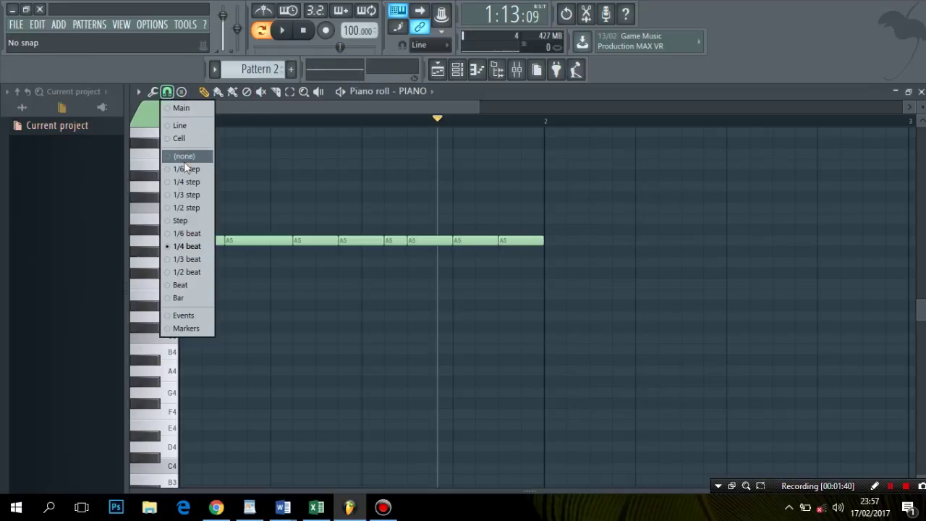
left_click(186, 154)
left_click(275, 92)
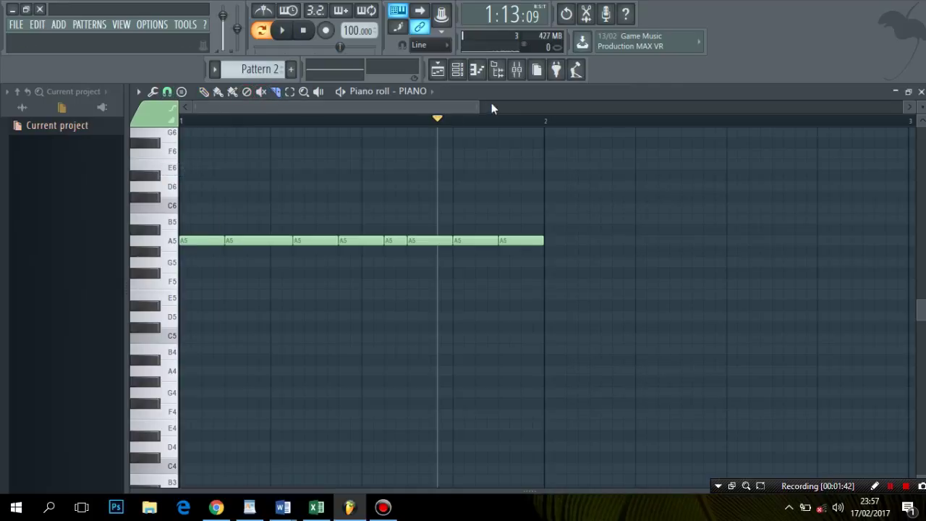
left_click_drag(476, 106, 426, 111)
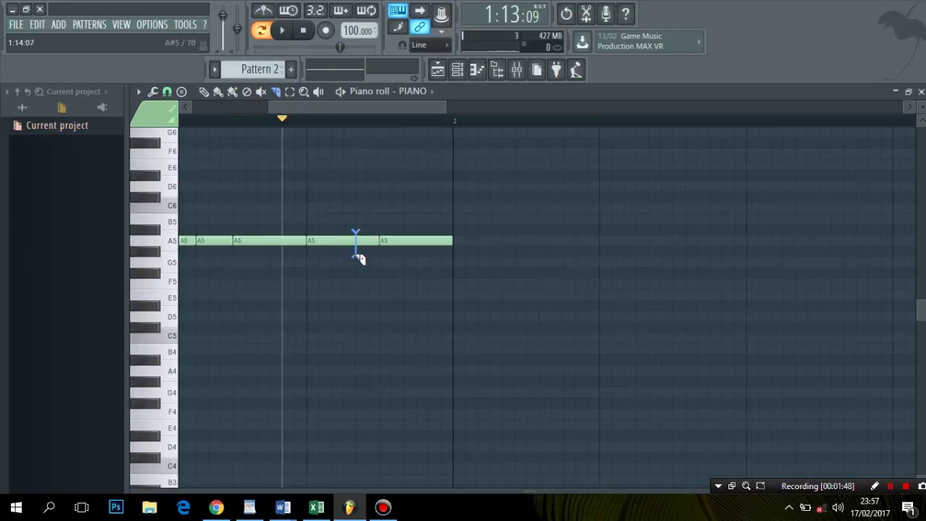
left_click_drag(358, 258, 360, 259)
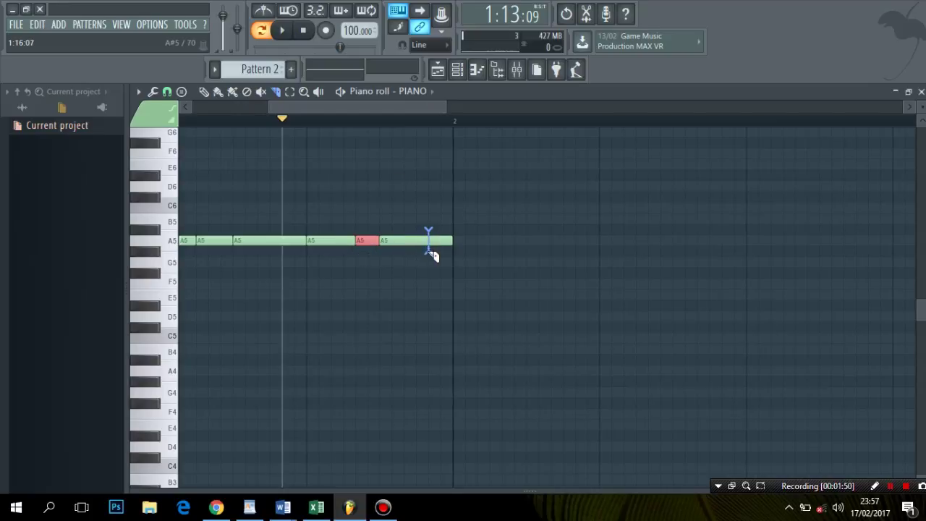
left_click_drag(430, 254, 431, 255)
- Play back the sliced A5 rhythm and stop at the start of bar 1
left_click_drag(268, 106, 297, 107)
left_click(282, 30)
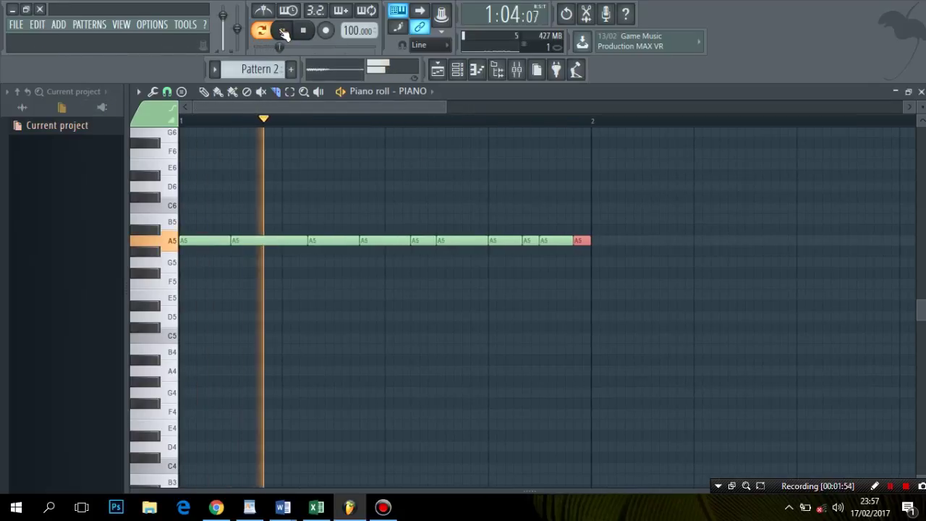
left_click(283, 32)
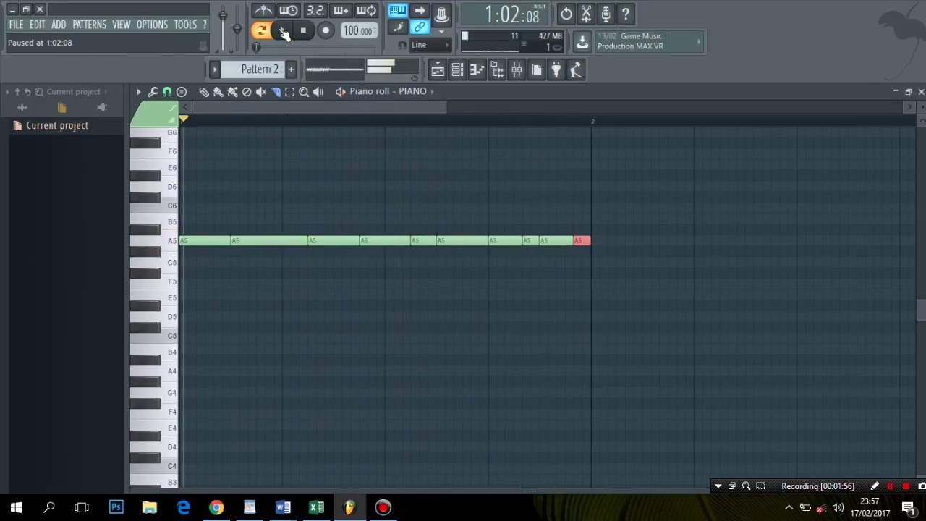
left_click(303, 30)
- Set the snap to 1/4 beat and stack two-step E5 and A4 notes below the first A5 note
left_click_drag(442, 108, 594, 106)
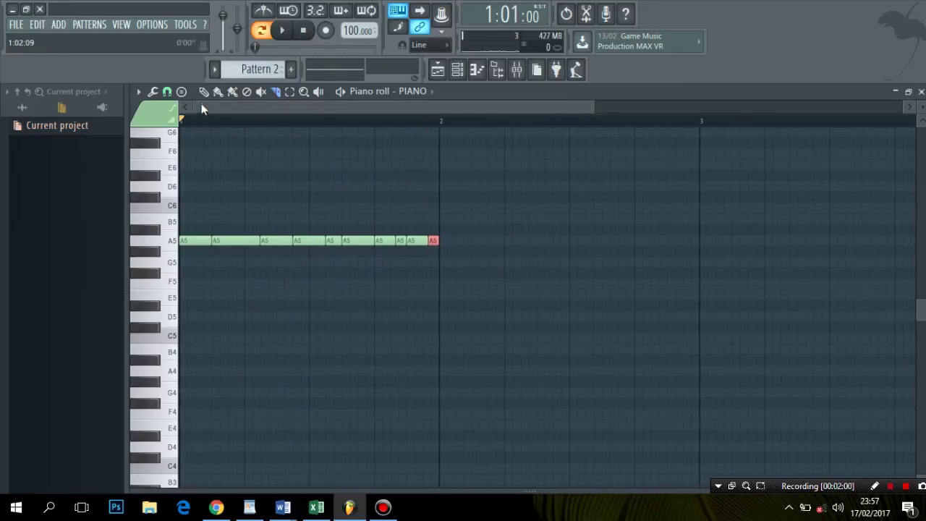
left_click(167, 91)
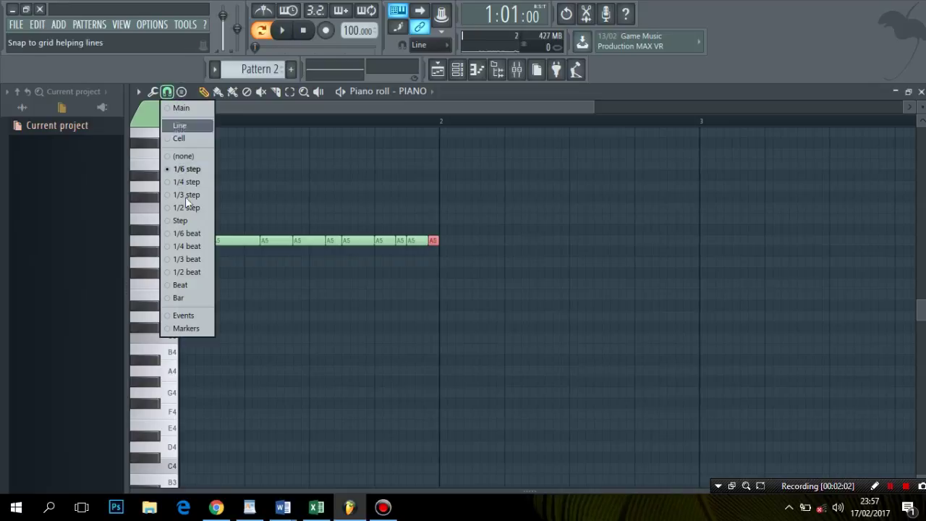
left_click(183, 245)
left_click(190, 240)
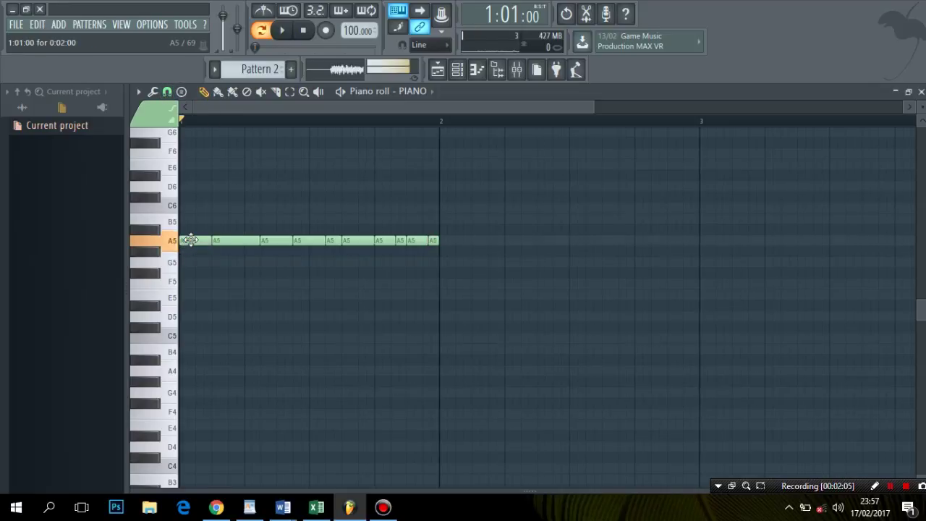
left_click_drag(190, 263, 185, 295)
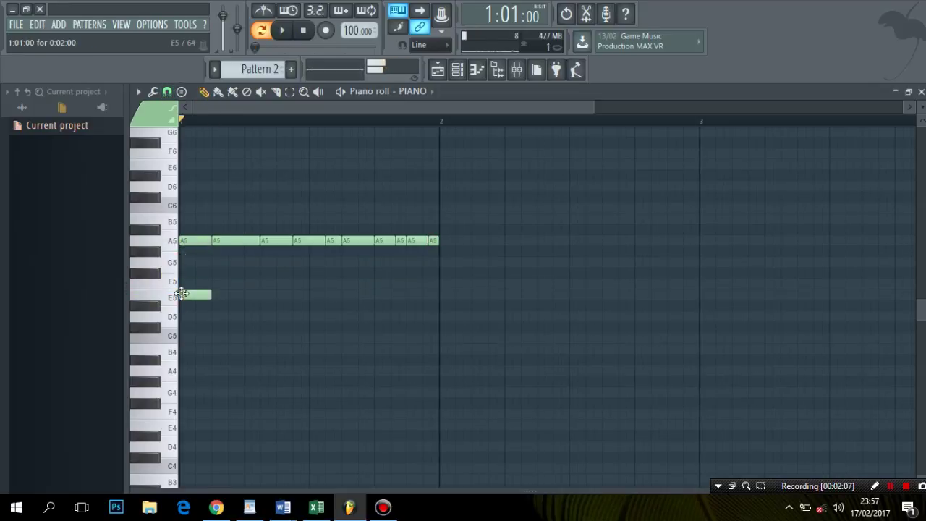
left_click_drag(182, 334, 179, 371)
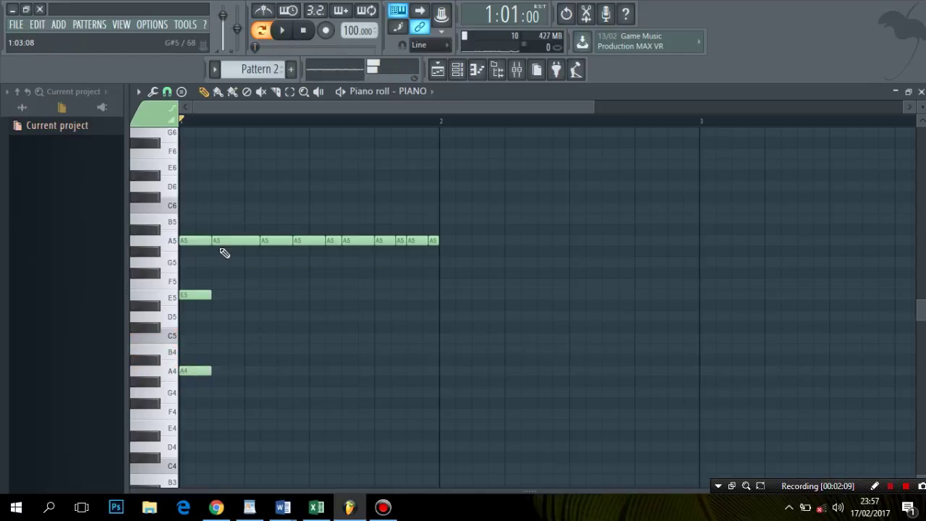
- Add three-step E5 and C6 notes around the second A5 note, plus a two-step C6 above the third A5
left_click(220, 244)
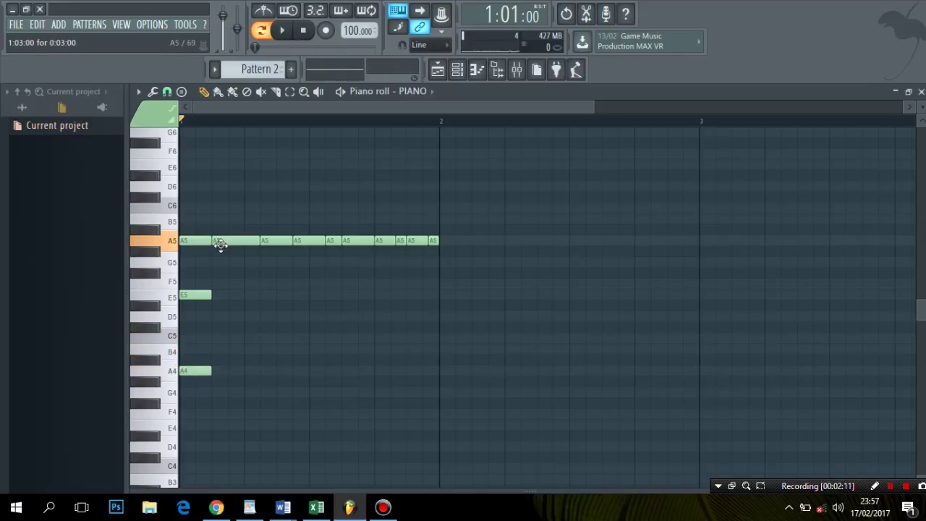
left_click(218, 295)
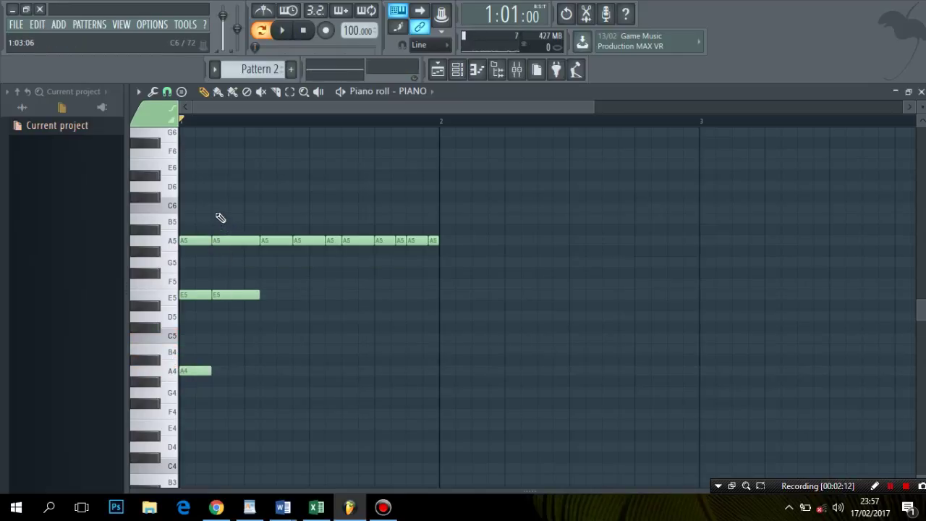
left_click_drag(219, 203, 222, 211)
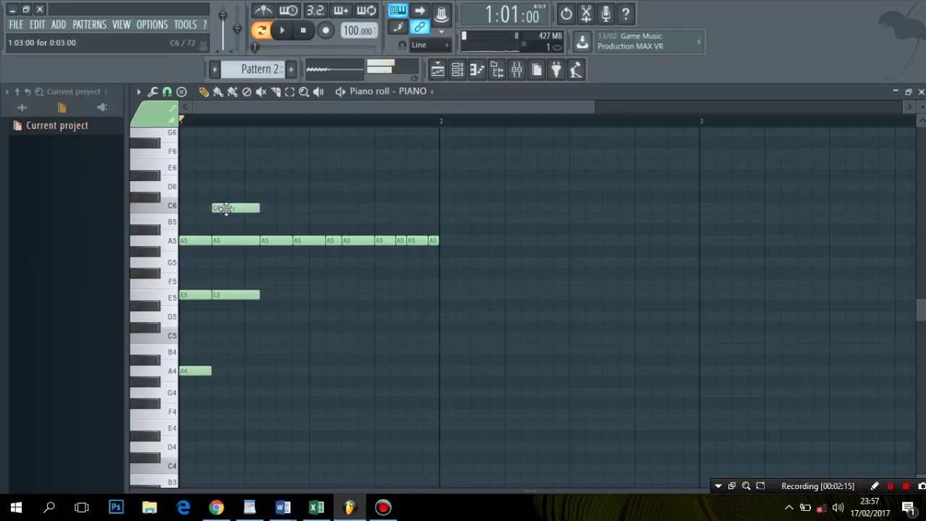
left_click(267, 209)
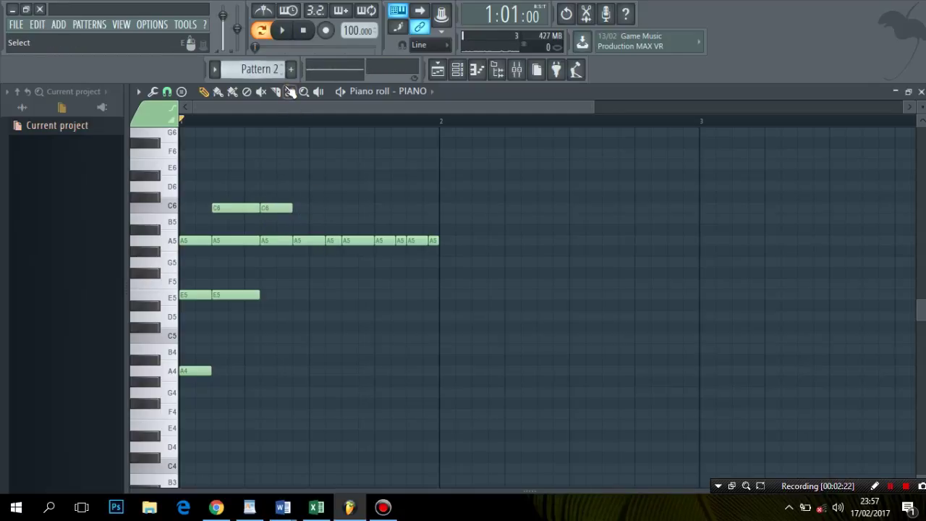
- Duplicate the last seven A5 notes up to C6 and add a two-step E5 note below the third A5
left_click(290, 92)
left_click_drag(305, 253, 437, 244)
key("shift+Right")
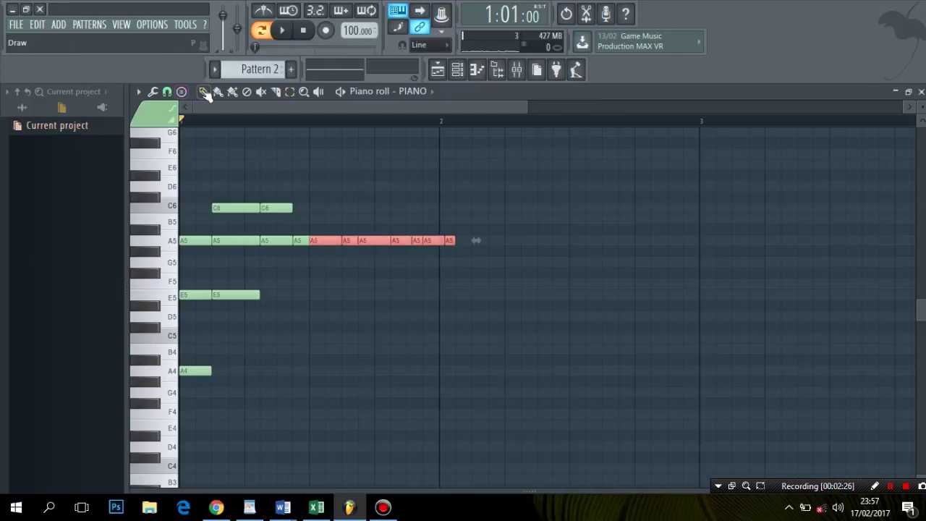
left_click_drag(329, 238, 320, 200)
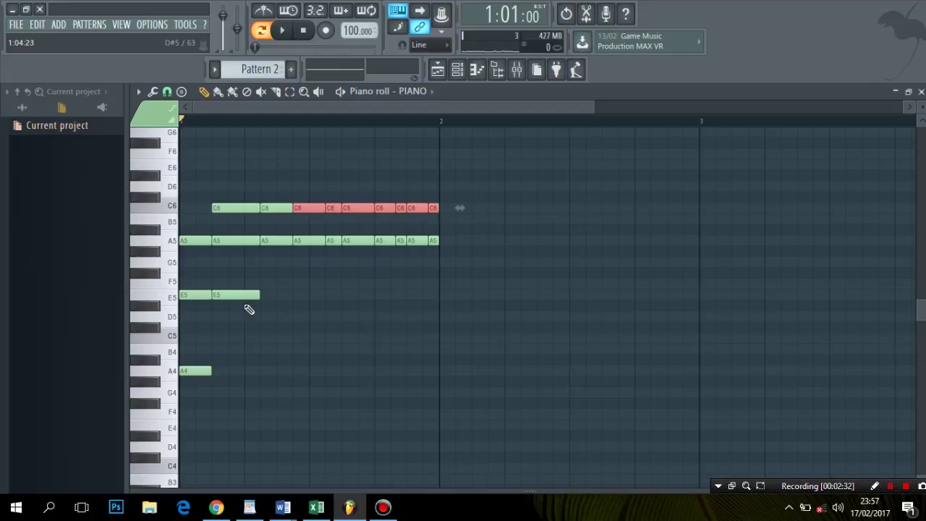
left_click(286, 230)
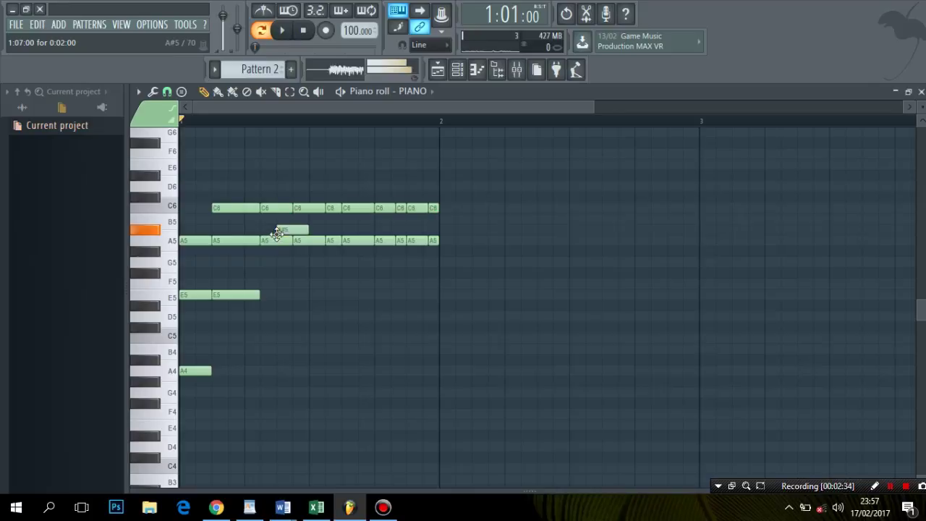
left_click_drag(295, 229, 277, 294)
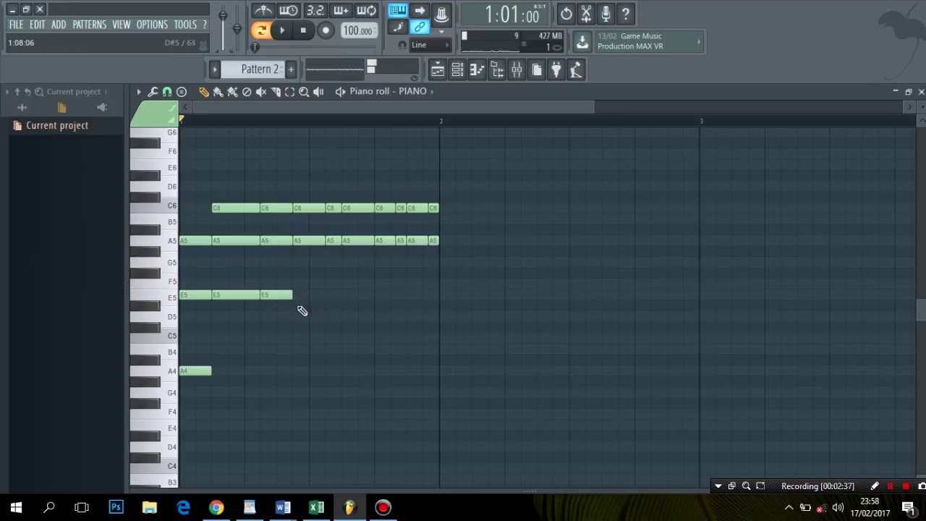
- Move the last seven A5 notes down to G5, keeping their timing from step 8 of bar 1
left_click(298, 262)
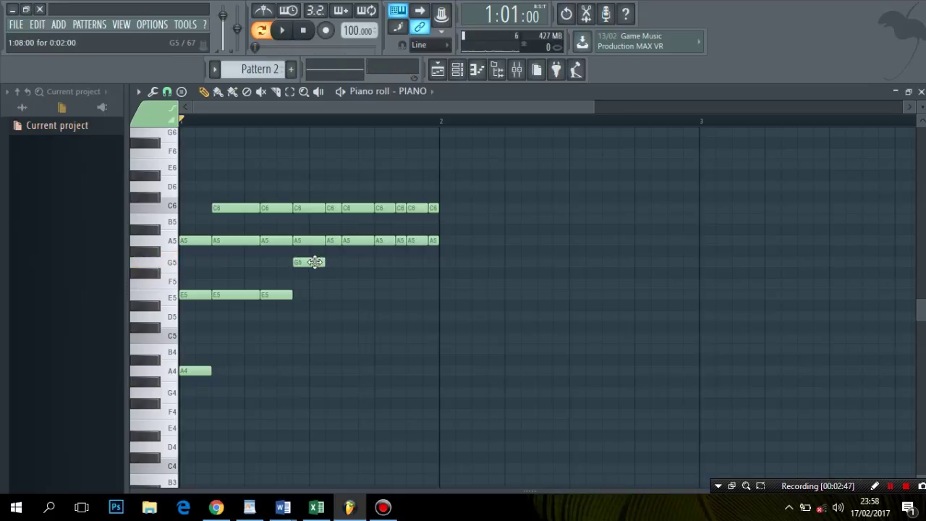
right_click(315, 262)
left_click(290, 91)
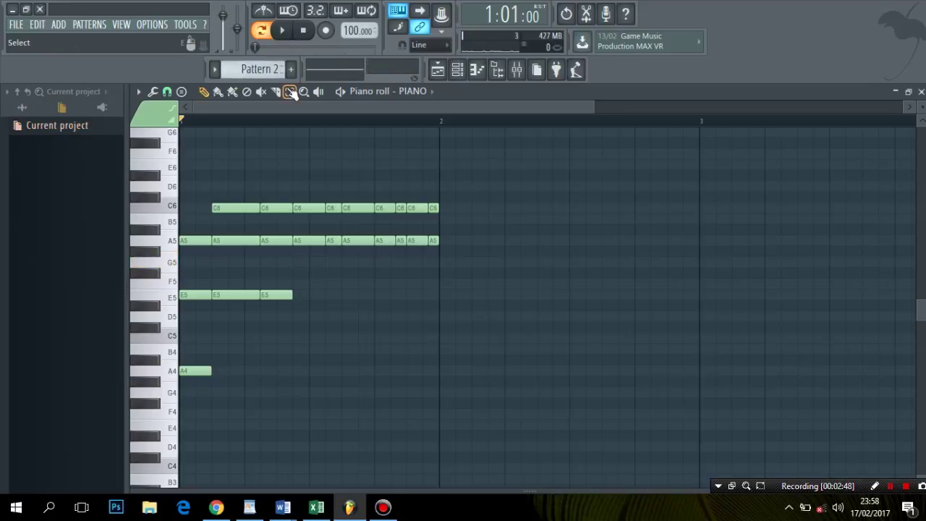
mouse_move(299, 229)
left_mouse_down()
mouse_move(424, 250)
mouse_move(458, 250)
mouse_move(459, 240)
left_mouse_up()
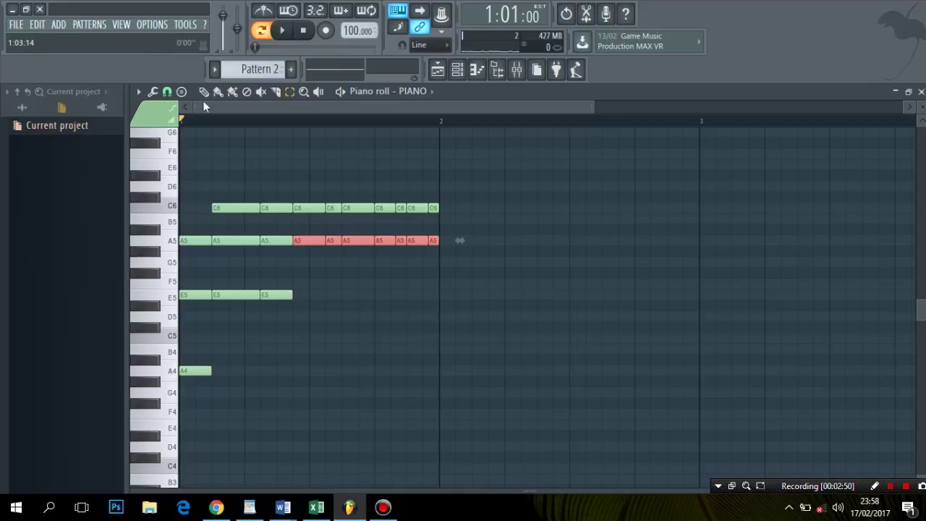
key("p")
left_click_drag(313, 237, 316, 263)
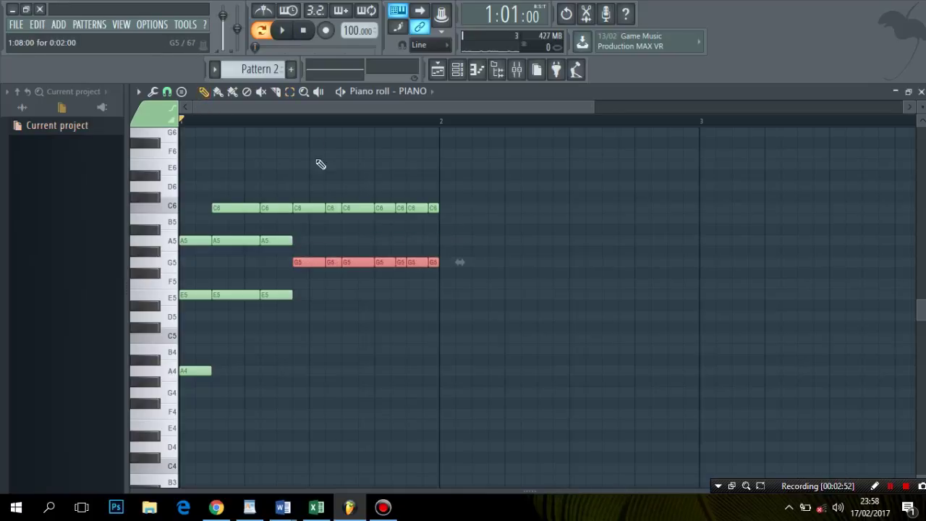
- Play back the chord pattern with the G5 notes and stop it
left_click(284, 32)
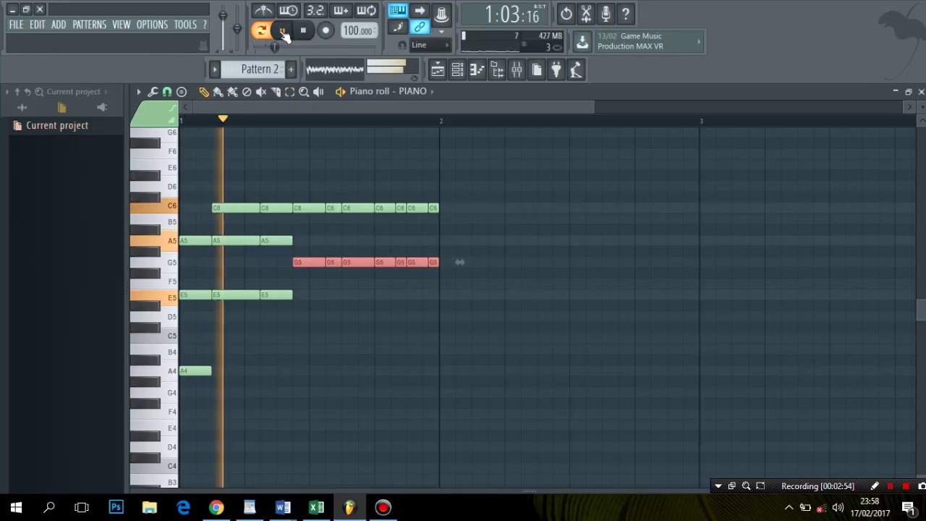
left_click(284, 32)
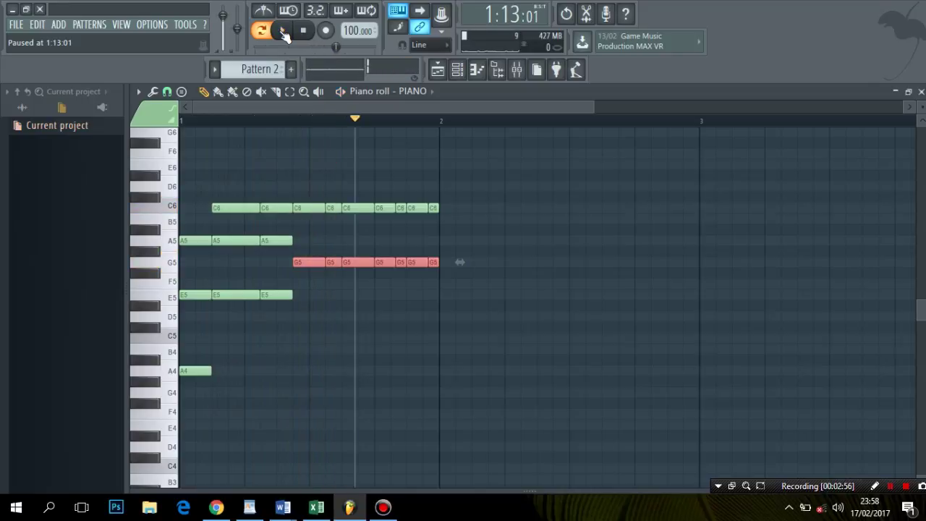
left_click(304, 31)
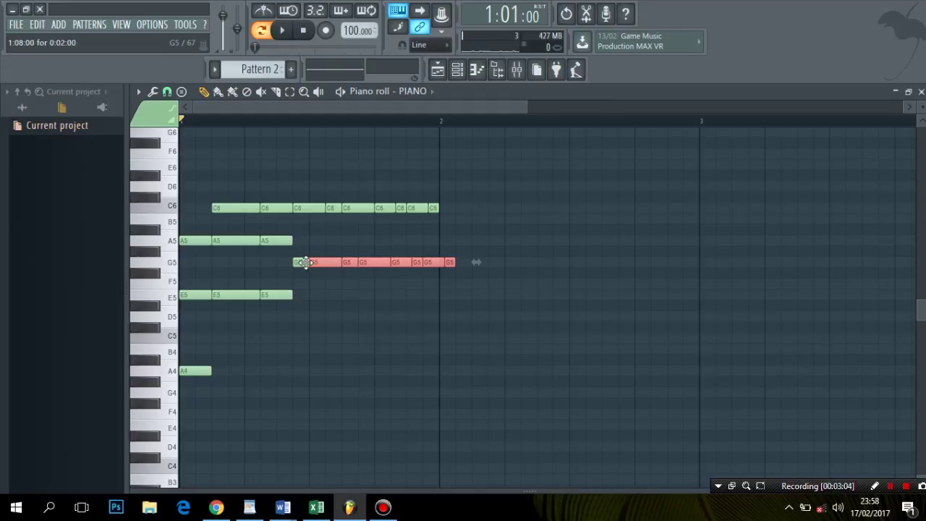
- Duplicate the seven G5 notes down to C5 and delete the last five copies, keeping the first two
left_click_drag(318, 263, 309, 333)
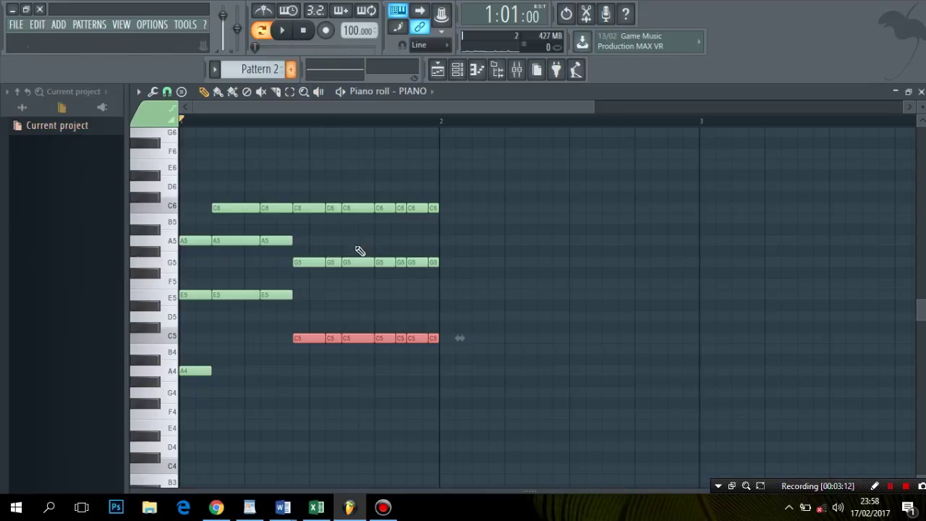
right_click(360, 338)
right_click(383, 338)
right_click(401, 338)
right_click(416, 338)
right_click(433, 339)
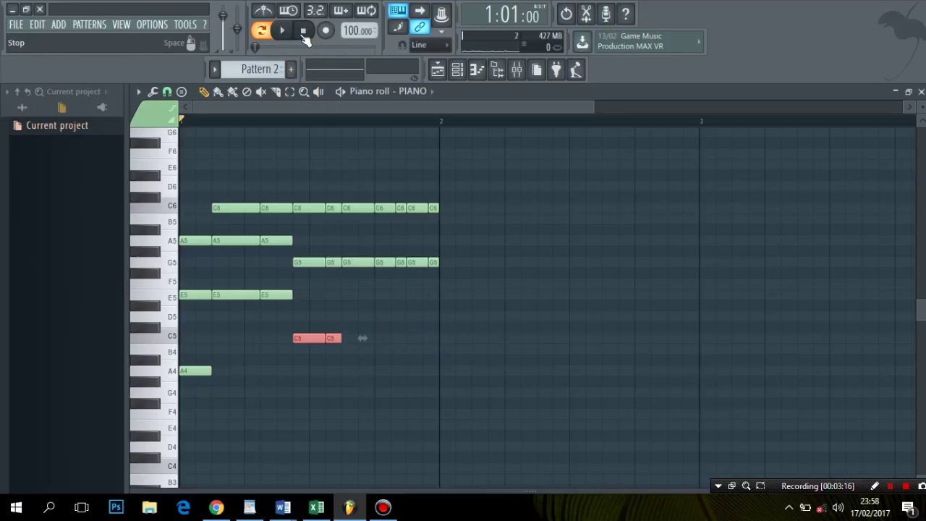
- Play back the bar 1 chords with the two C5 bass notes and stop playback
left_click(283, 31)
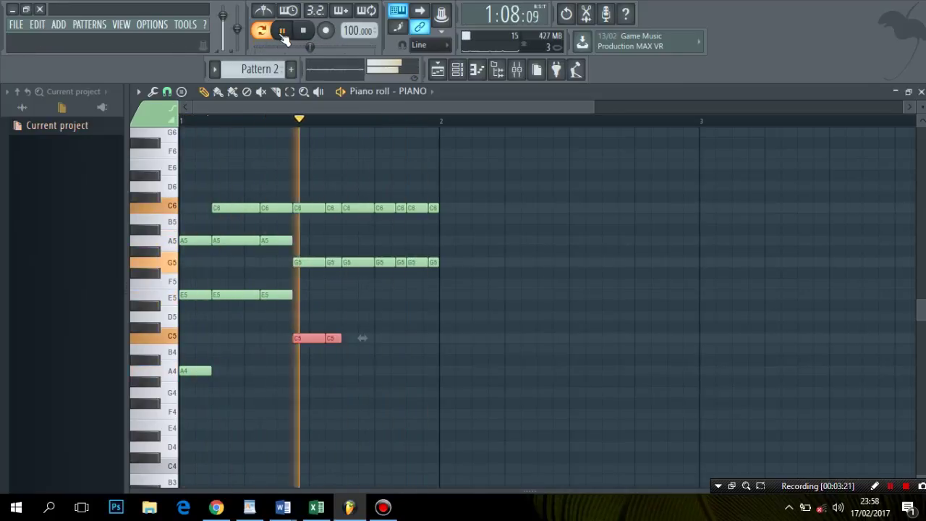
left_click(283, 31)
left_click(304, 32)
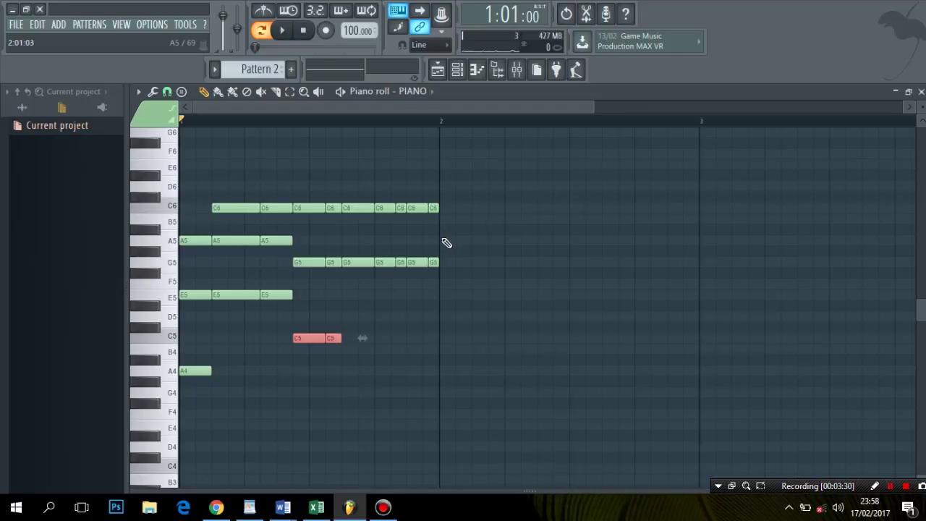
- Duplicate all of the bar 1 notes into bar 2
left_click_drag(446, 243, 445, 264)
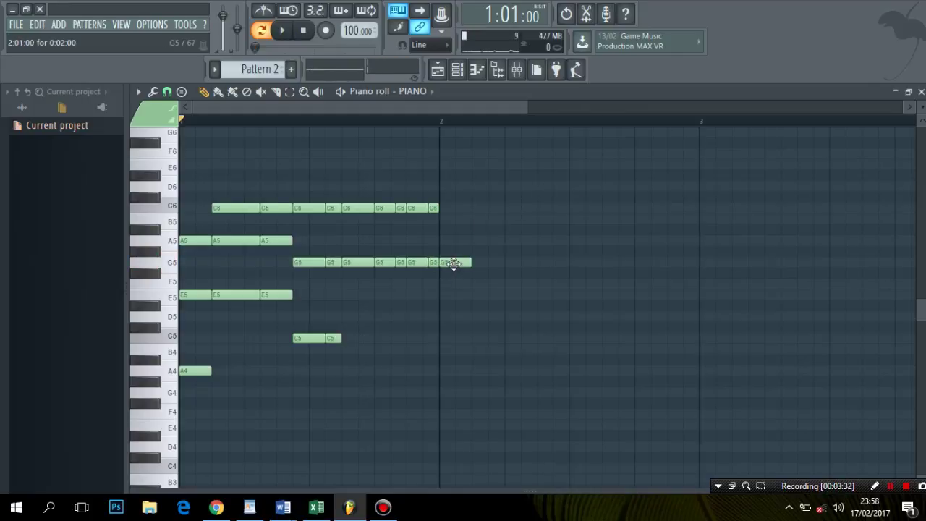
right_click(463, 262)
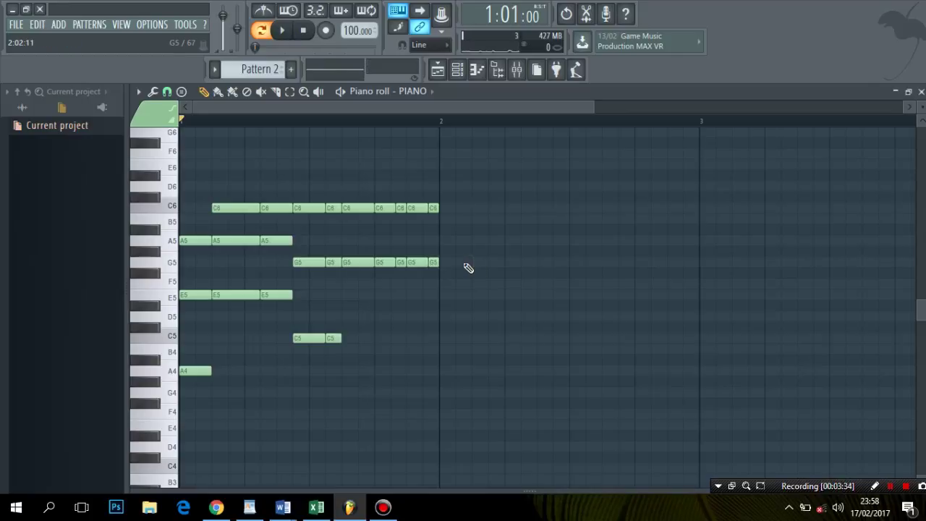
key("ctrl+a")
key("shift+Right")
left_click_drag(449, 262, 680, 259)
left_click(573, 172)
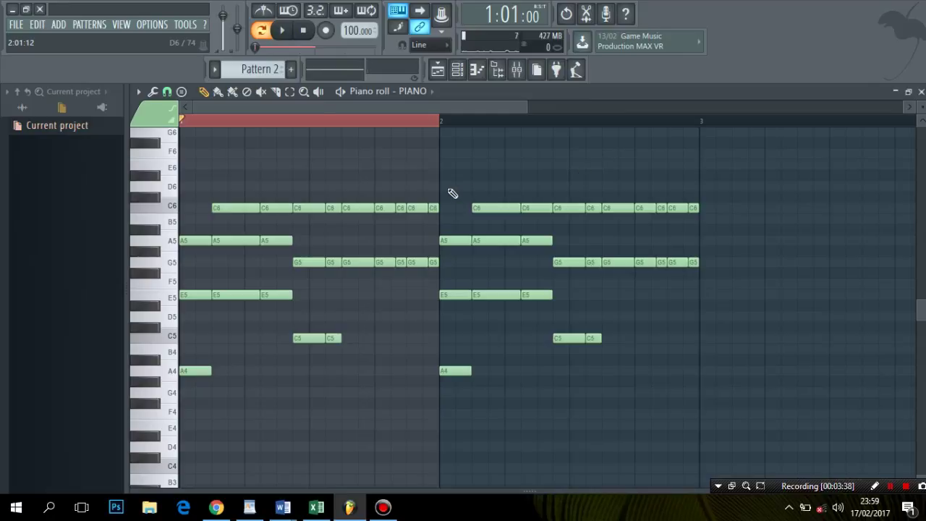
- Transpose all of the bar 2 notes down two semitones and clear the time selection
left_click(291, 93)
left_click_drag(440, 172, 766, 414)
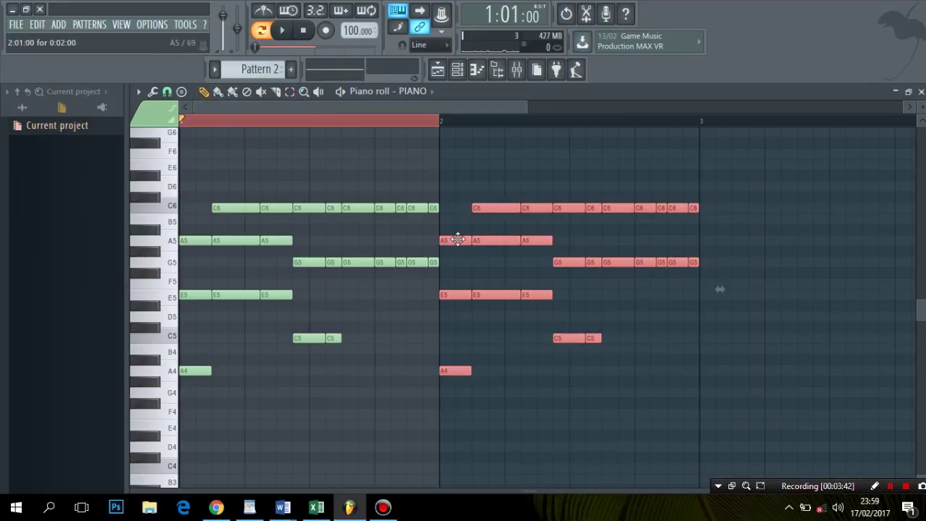
left_click_drag(459, 250, 458, 265)
left_click(462, 210)
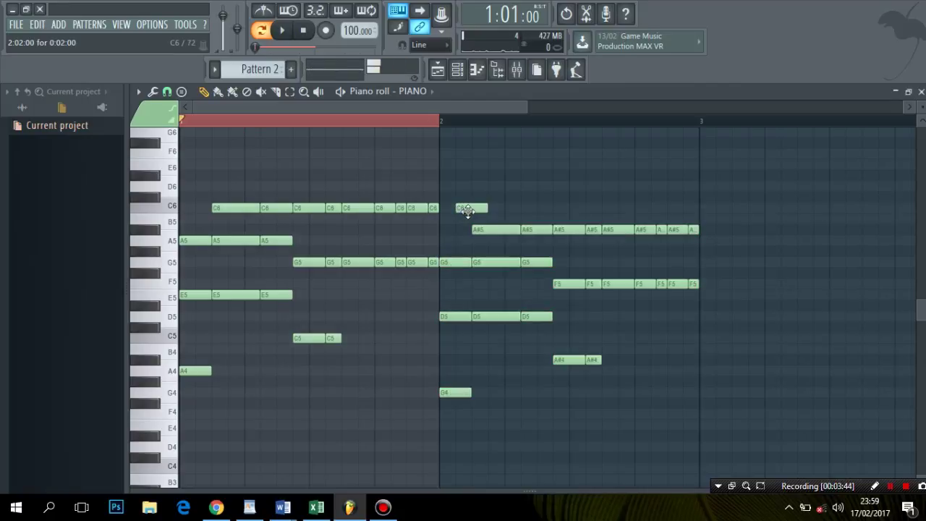
right_click(467, 211)
left_click(408, 120)
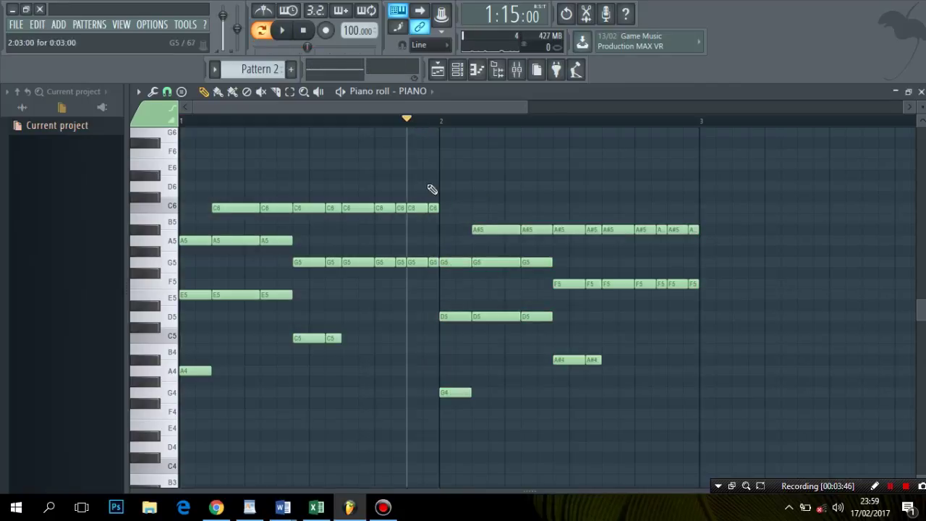
left_click(303, 30)
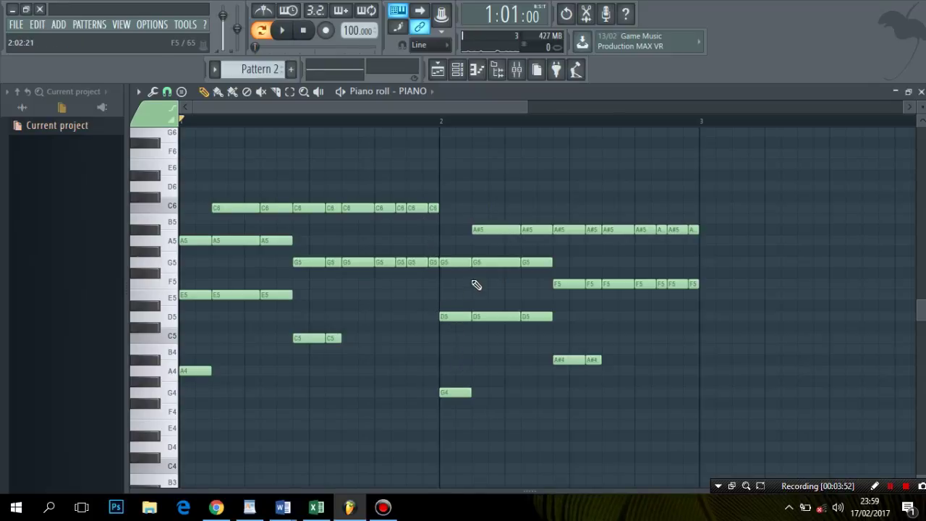
- Raise the first two A#5 notes in bar 2 to B5
left_click(291, 93)
mouse_move(483, 230)
left_mouse_down()
mouse_move(699, 228)
mouse_move(572, 239)
mouse_move(539, 231)
left_mouse_up()
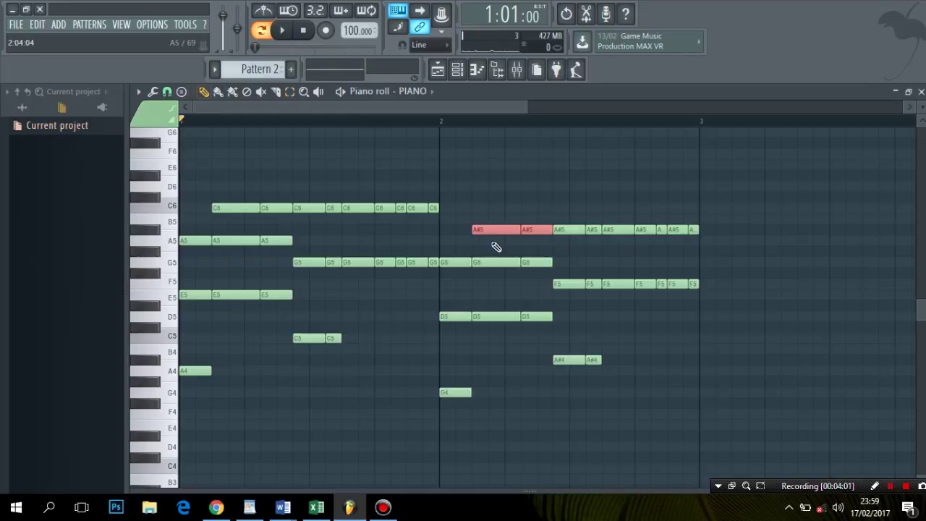
left_click_drag(493, 219, 493, 217)
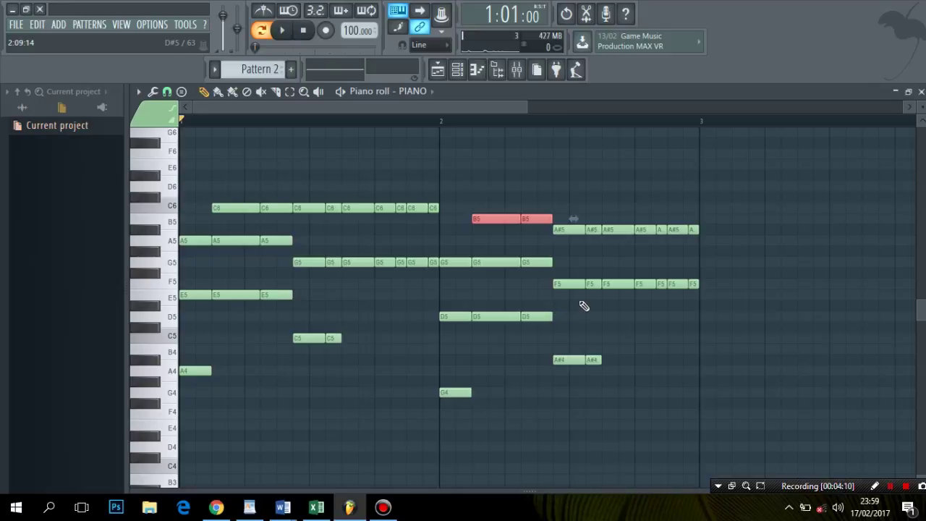
- Raise the two A#4 notes in bar 2 to C5 and add an F4 note beneath the first one
left_click(290, 91)
left_click_drag(579, 287, 619, 289)
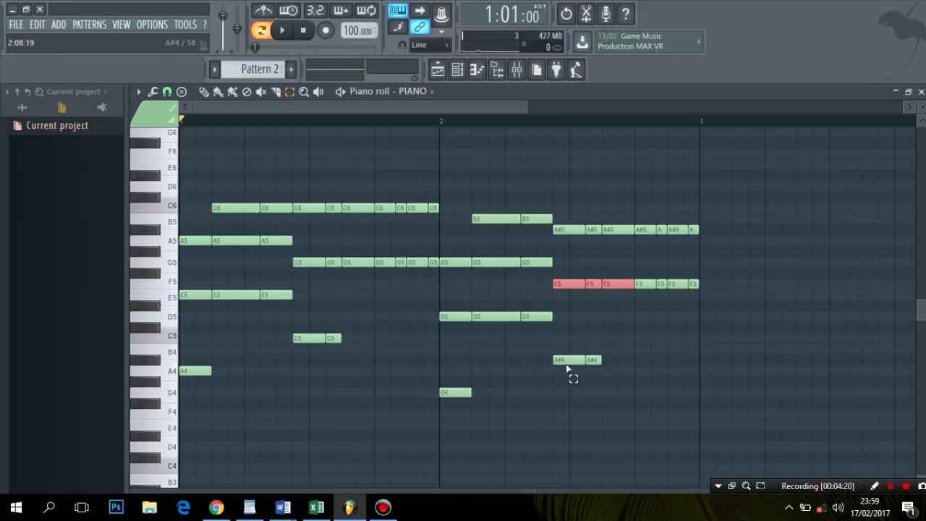
left_click_drag(567, 365, 616, 369)
key("shift+Up")
key("shift+Up")
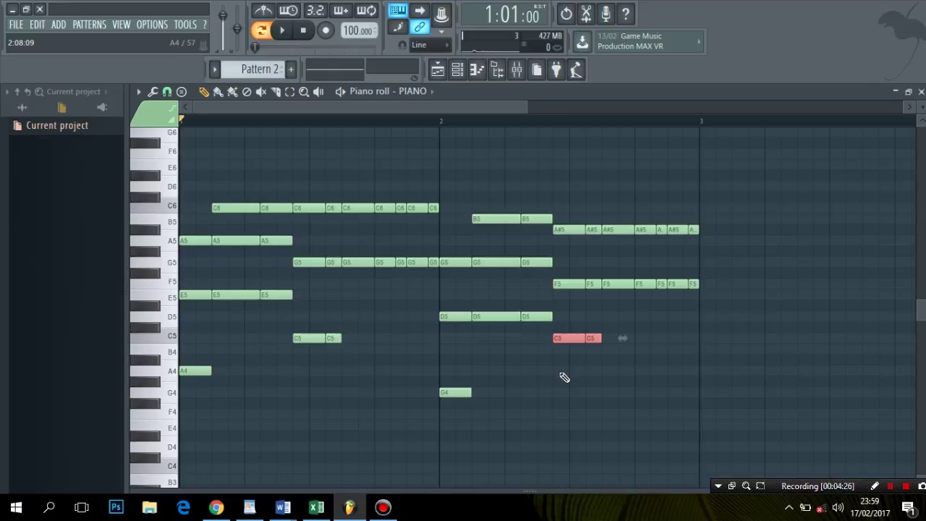
left_click(559, 413)
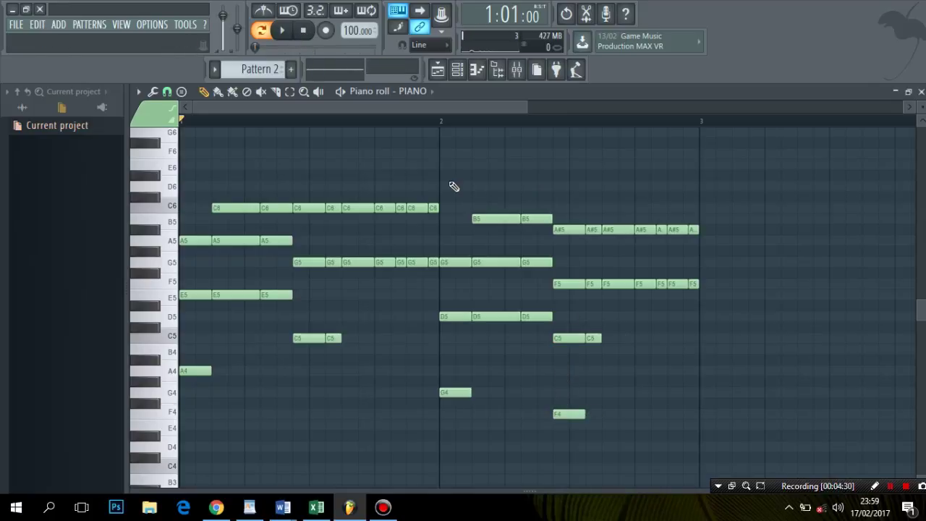
- Raise the seven A#5 notes in the second half of bar 2 to B5
left_click(290, 91)
left_click_drag(561, 233, 720, 237)
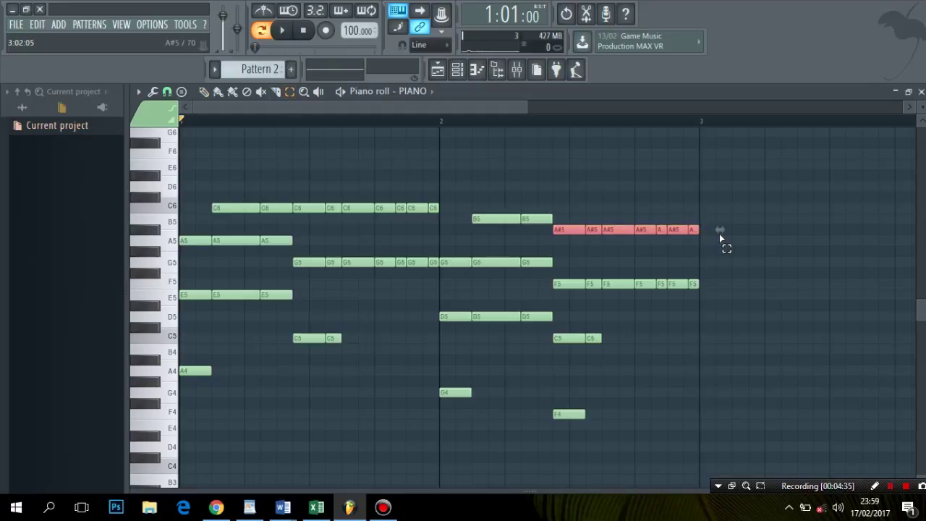
key("shift+Up")
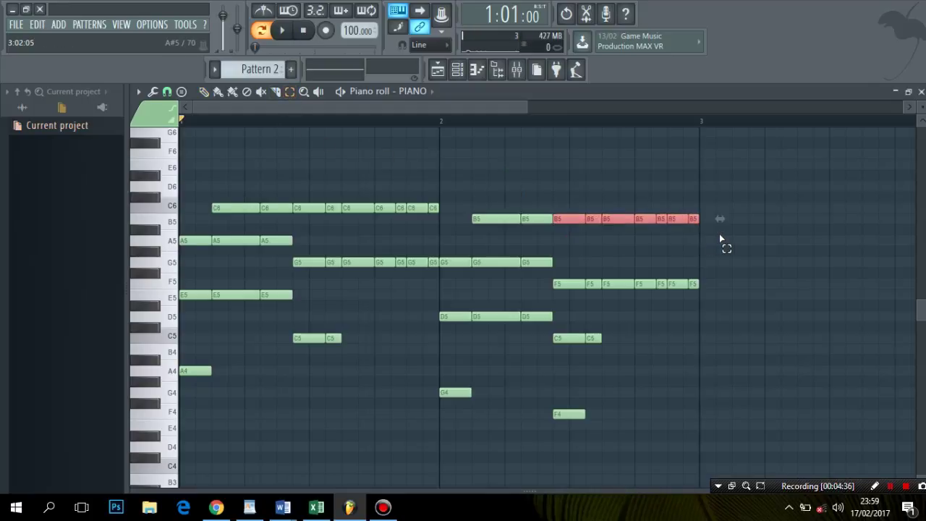
- Play back both bars with the raised B5 notes and stop playback
left_click(288, 34)
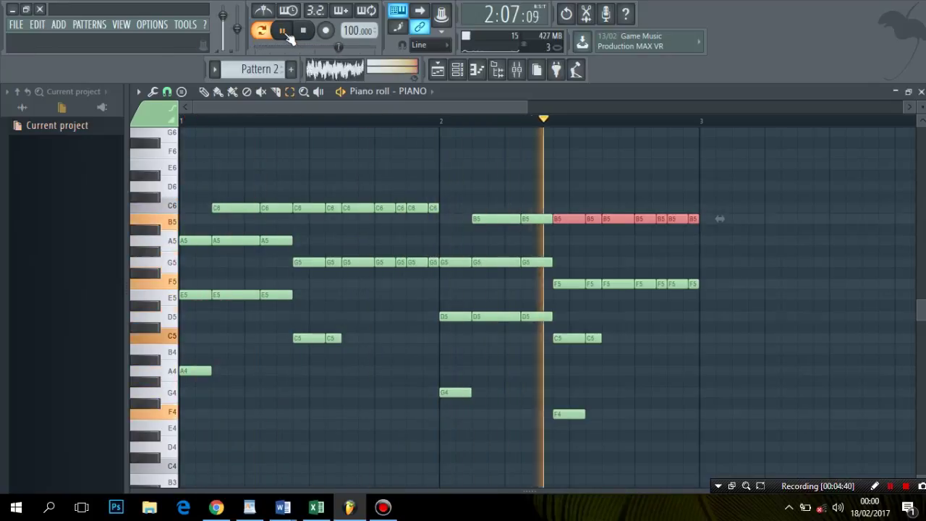
left_click(288, 32)
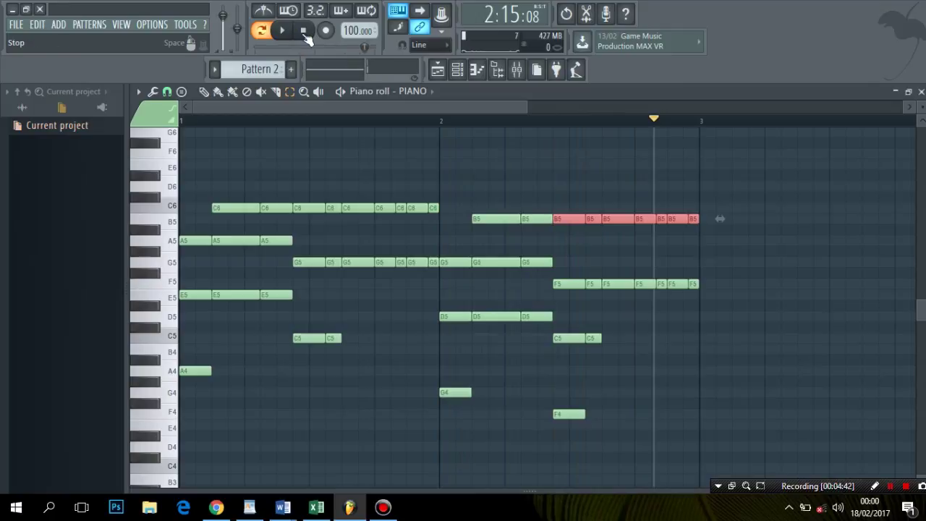
left_click(303, 30)
- Raise the last seven B5 notes in bar 2 to C6 and duplicate them down to A5
left_click(291, 91)
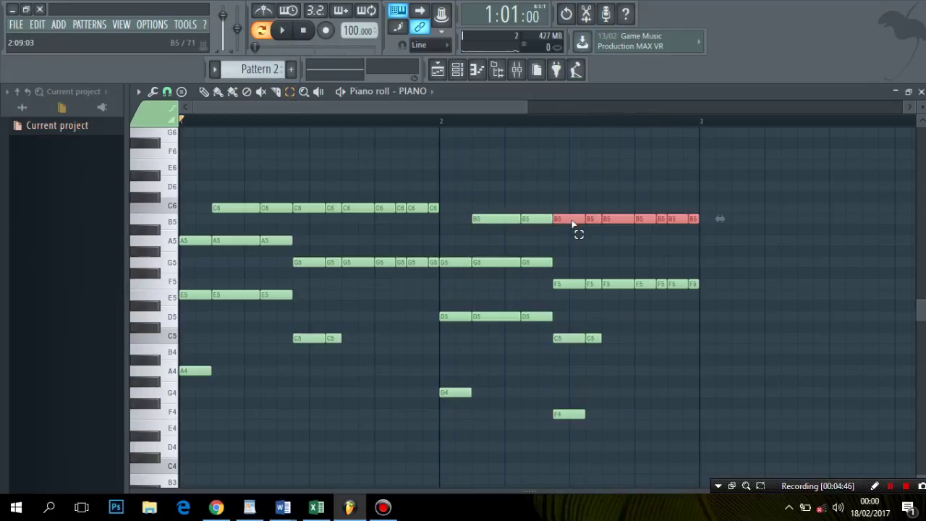
left_click_drag(571, 226, 707, 225)
key("shift+Up")
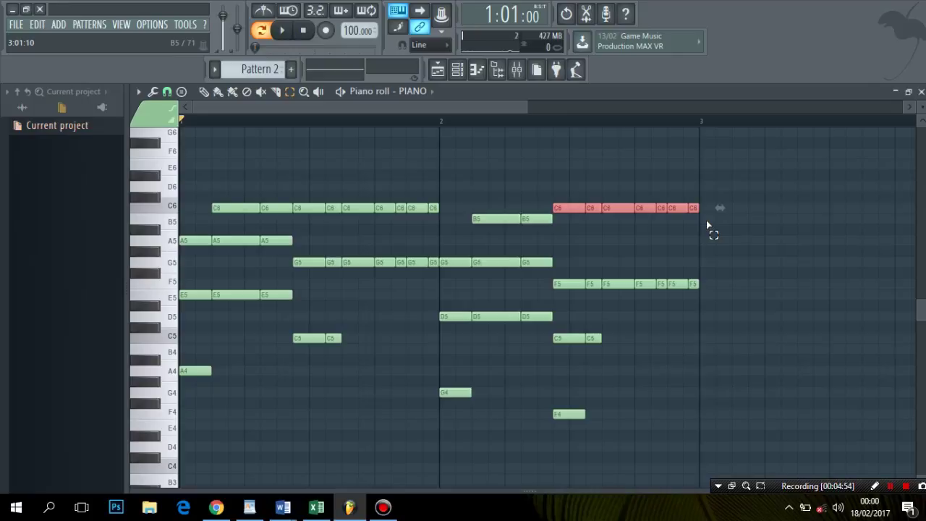
key("ctrl+v")
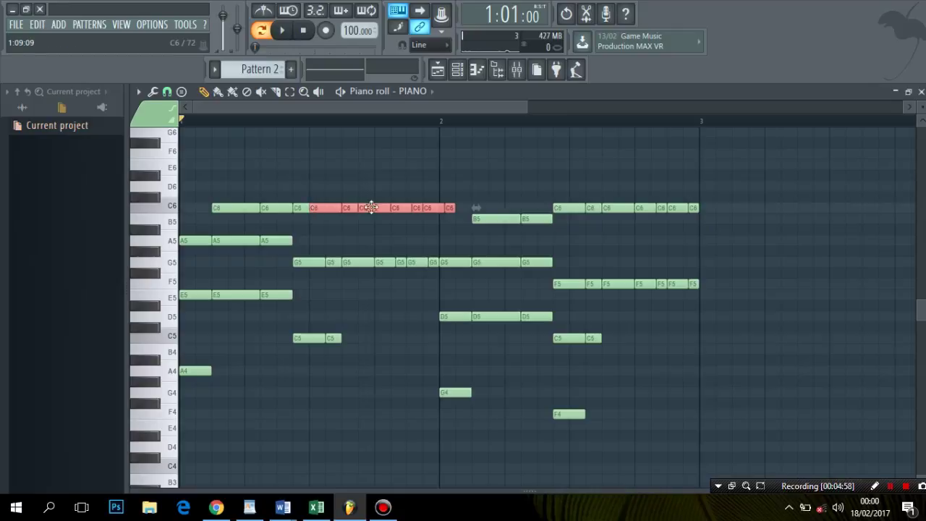
left_click_drag(372, 207, 567, 244)
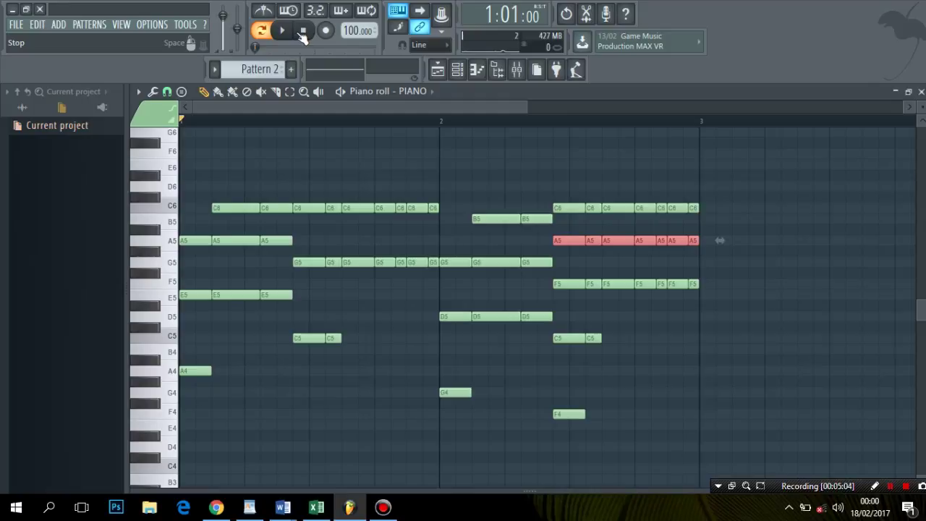
- Try deleting the last four F5 notes in bar 2 and play back the pattern without them
right_click(649, 284)
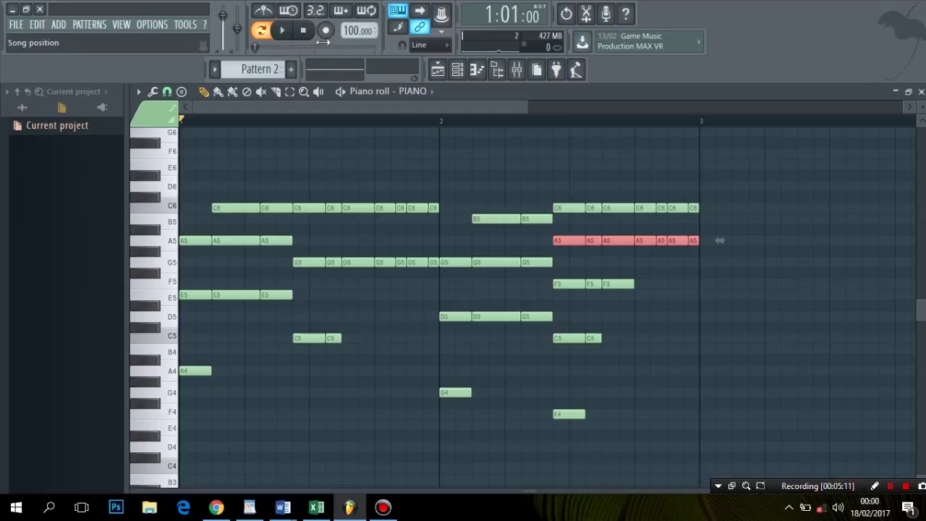
left_click(283, 32)
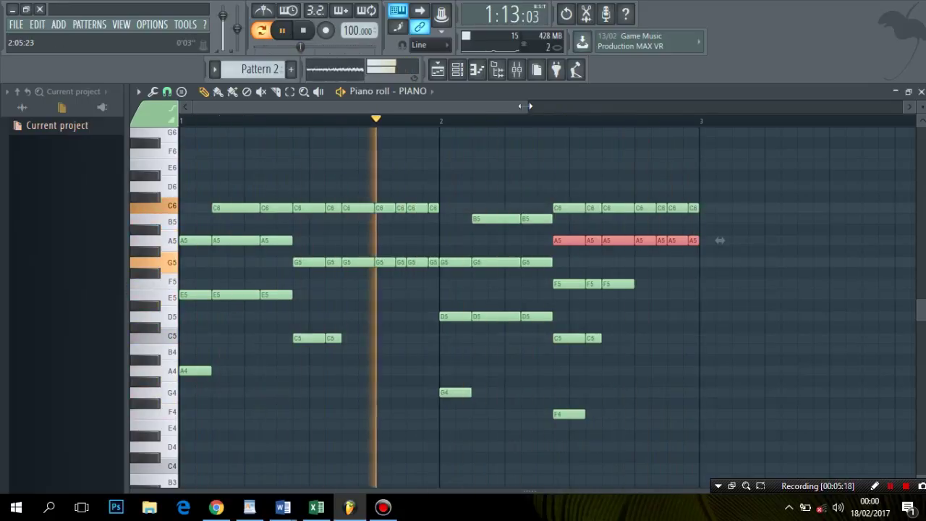
left_click_drag(528, 106, 712, 105)
left_click(283, 30)
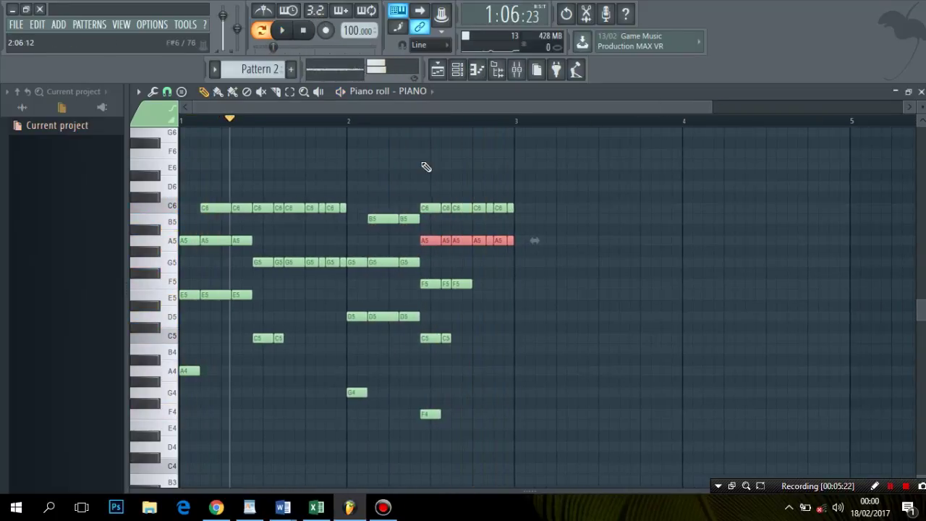
- Play back the two bars from the beginning with all seven F5 notes in bar 2, and pause
left_click(303, 31)
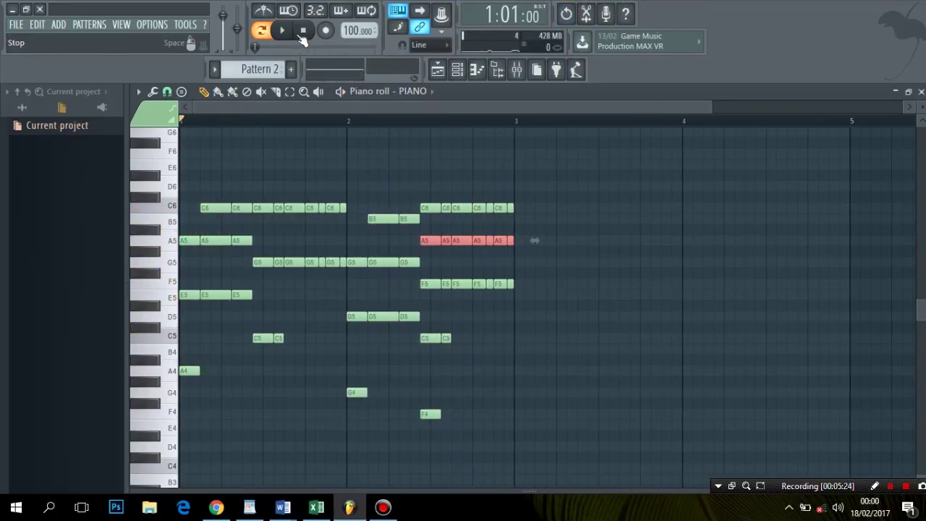
left_click(283, 32)
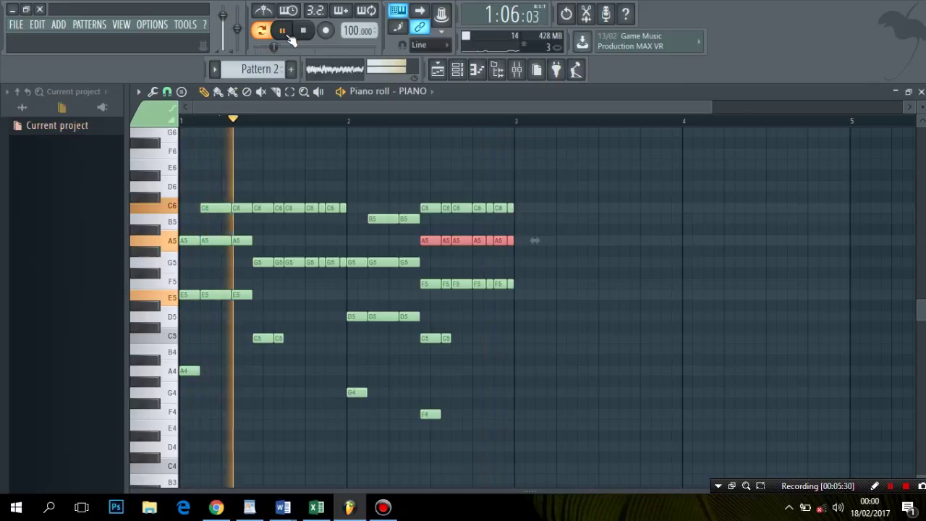
left_click(283, 32)
- Duplicate all of the notes from bars 1 and 2 into bars 3 and 4
key("ctrl+a")
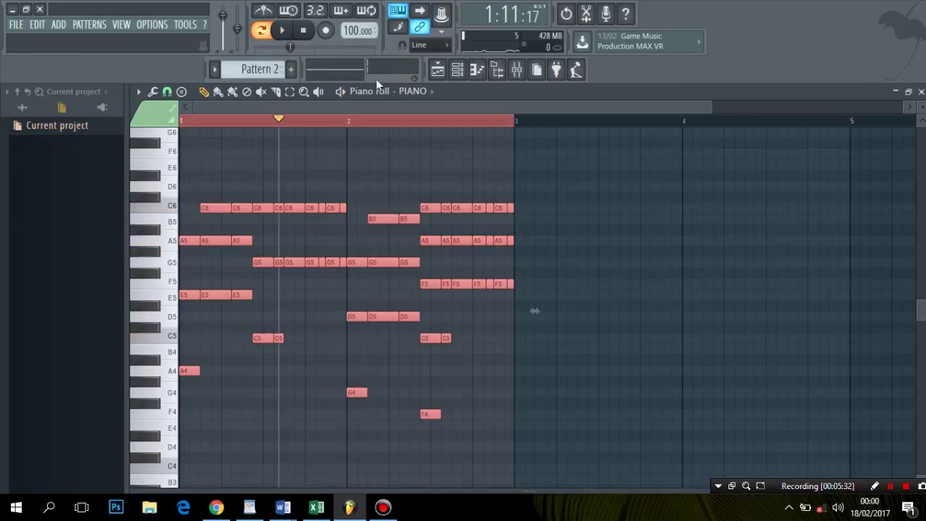
key("shift+Right")
left_click_drag(341, 208, 661, 212)
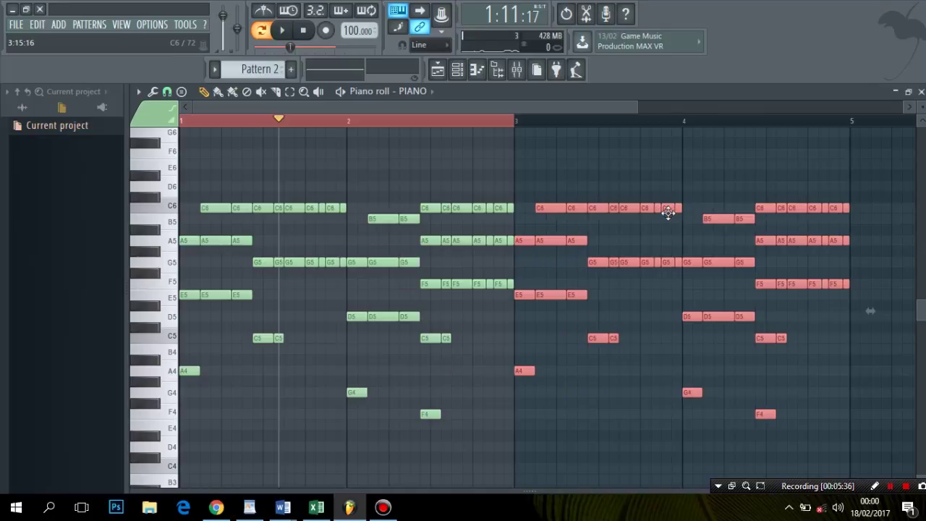
- Copy the last four C6 notes of bar 4 and place the copies directly above them on E6
left_click(461, 115)
left_click_drag(460, 113, 615, 107)
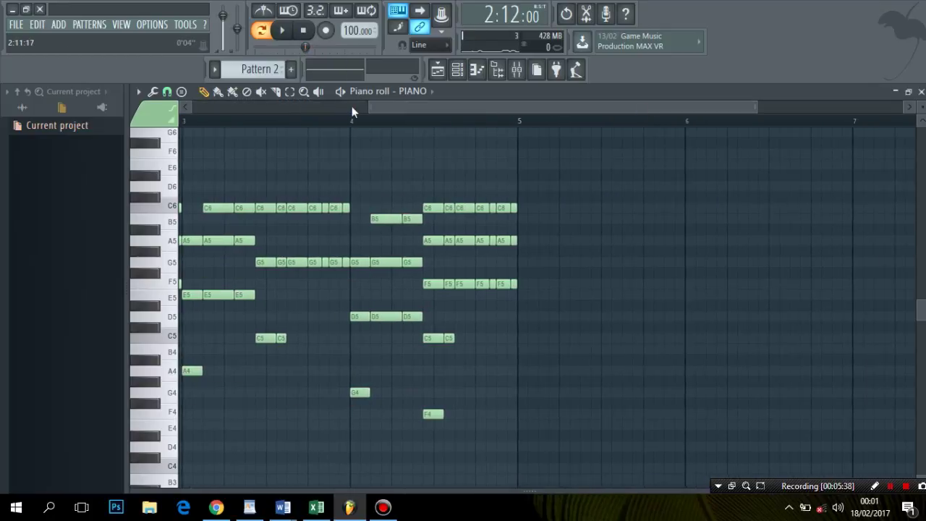
left_click(291, 93)
left_click_drag(541, 210, 482, 214)
key("ctrl+c")
key("ctrl+v")
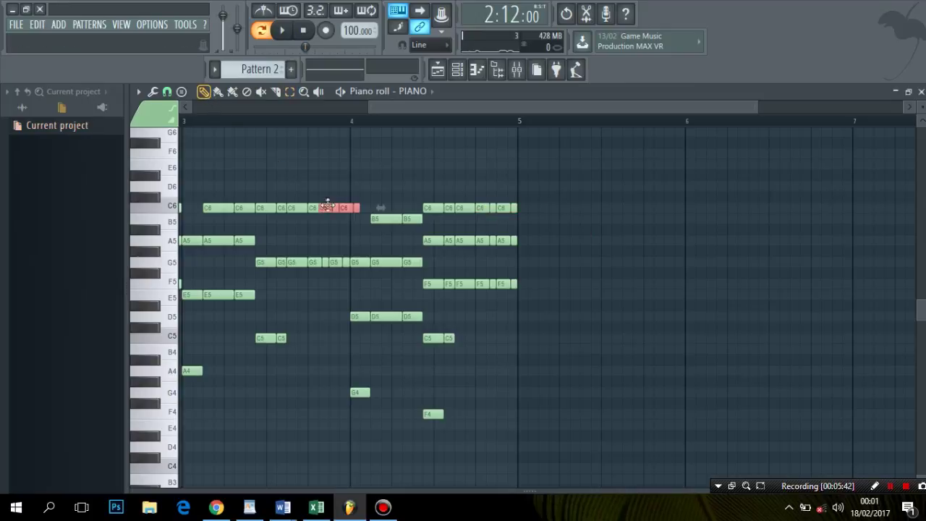
left_click_drag(327, 210, 485, 164)
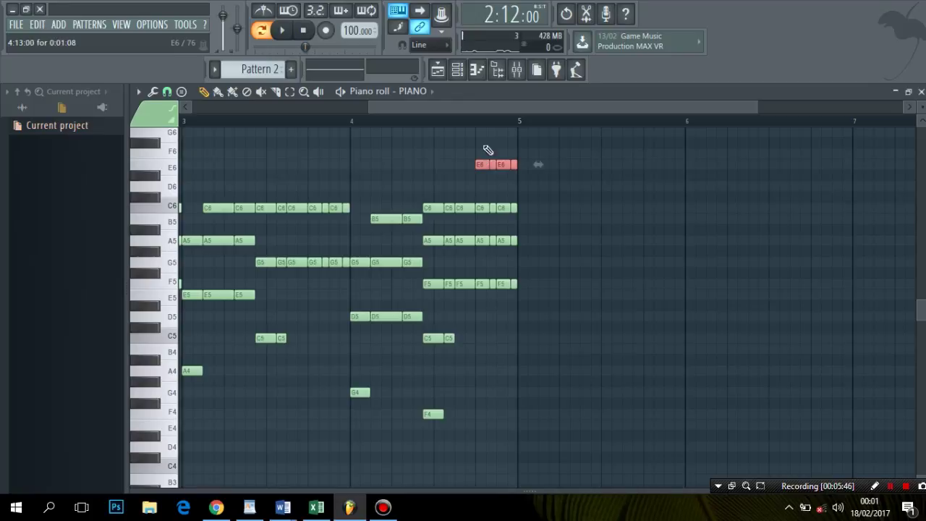
- Play back the four-bar pattern from the beginning and stop playback
left_click_drag(497, 108, 327, 114)
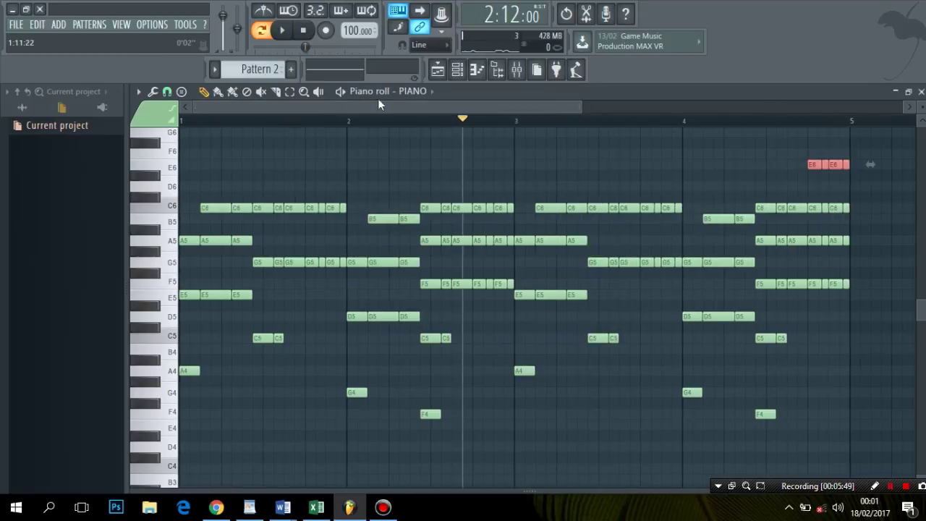
left_click(304, 31)
left_click(284, 32)
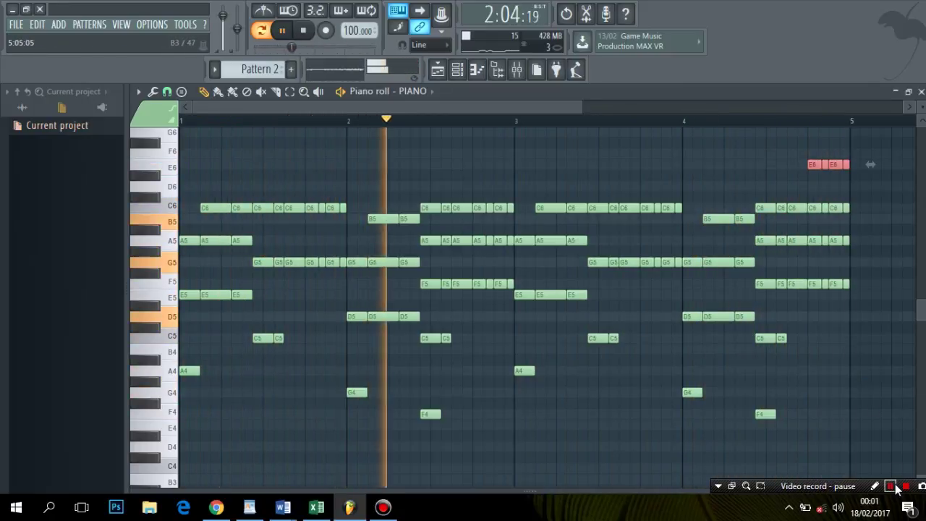
left_click(280, 31)
left_click(300, 31)
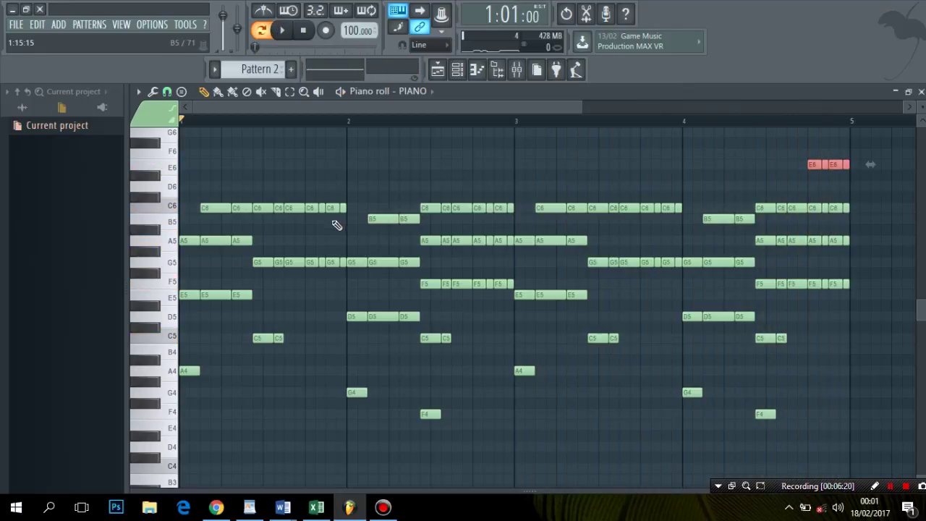
- Switch to WordPad and add ". its not exactly correct, but the notes are in the right key and the groove is close enough :)"
left_click(249, 507)
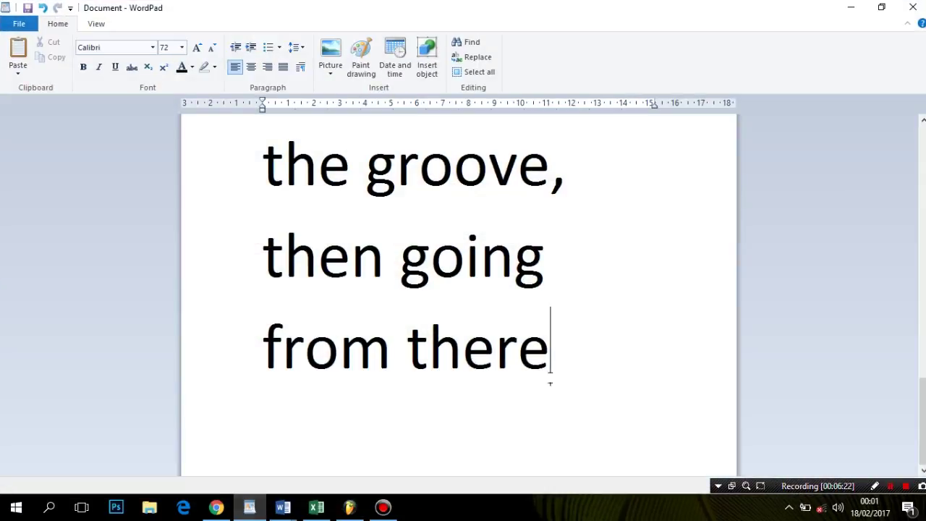
type("its")
type(" not ")
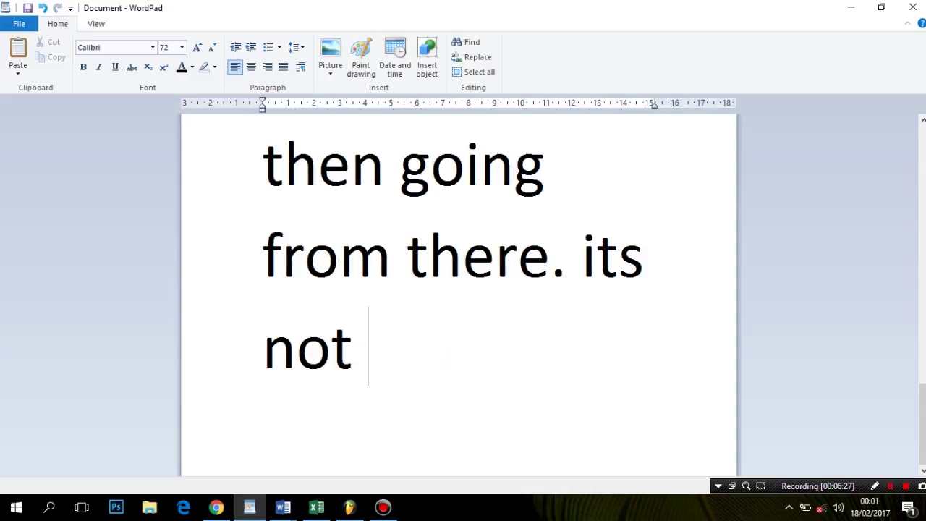
type("exa")
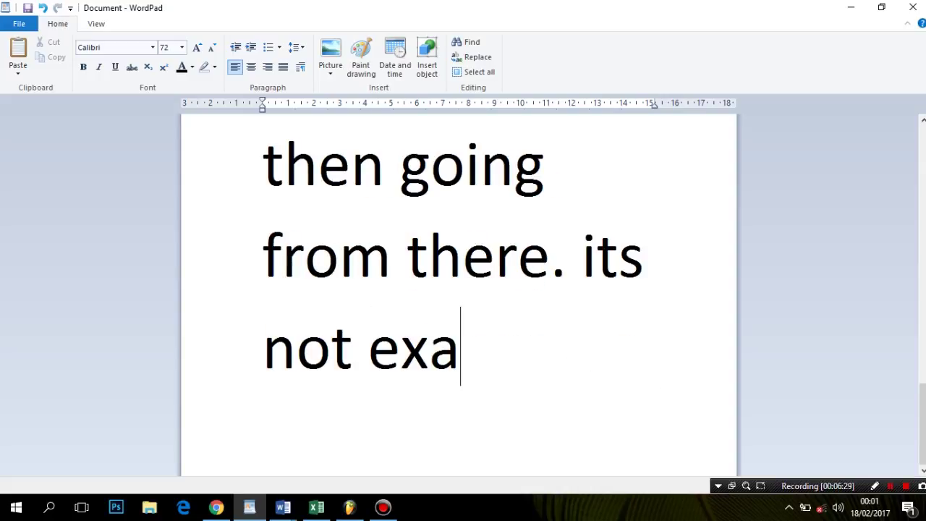
type("ctly correc")
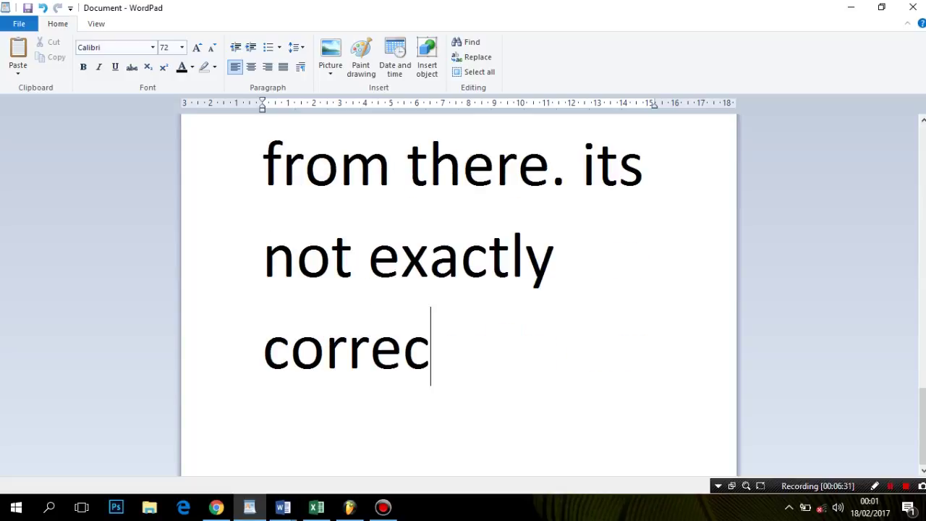
type("t, but the ")
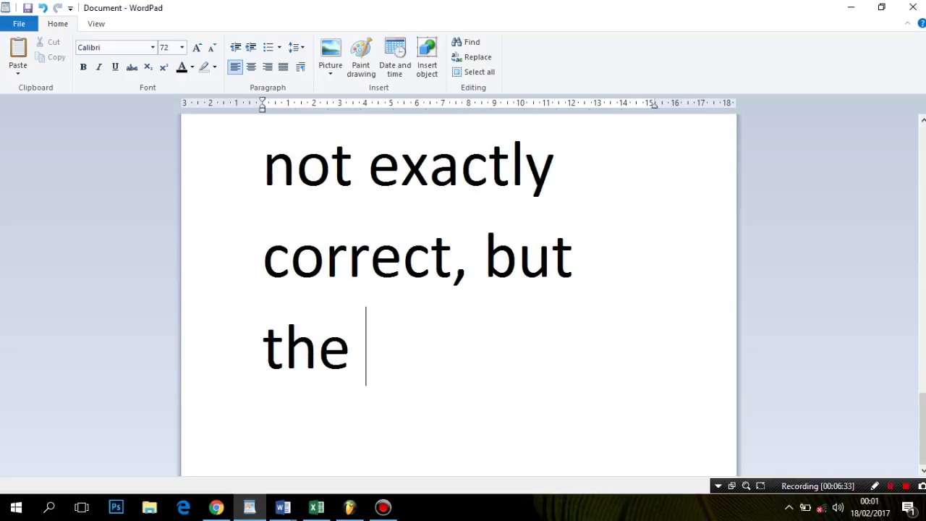
type("notes a")
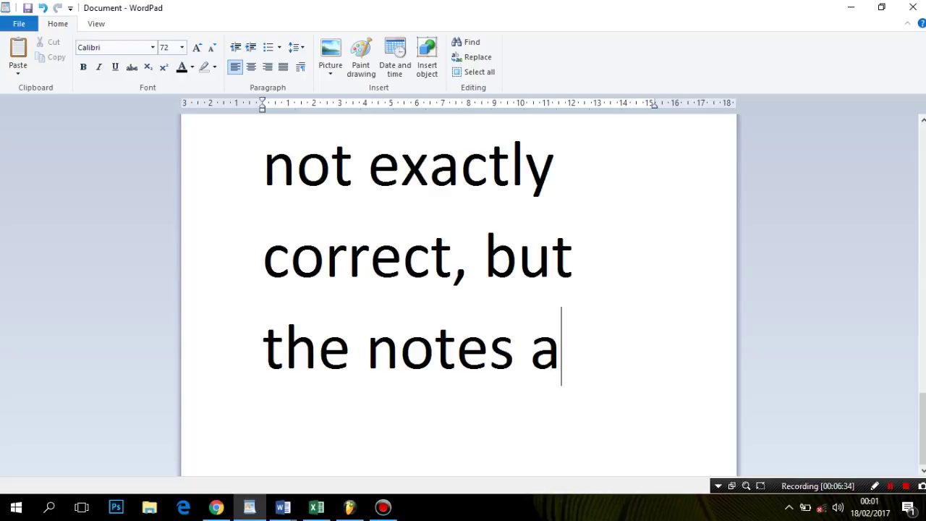
type("re in the right key ")
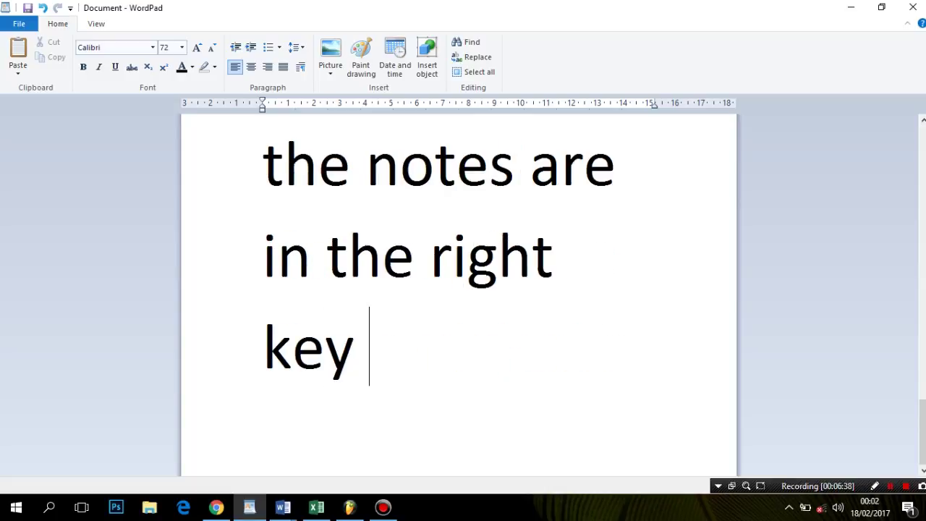
type("and the")
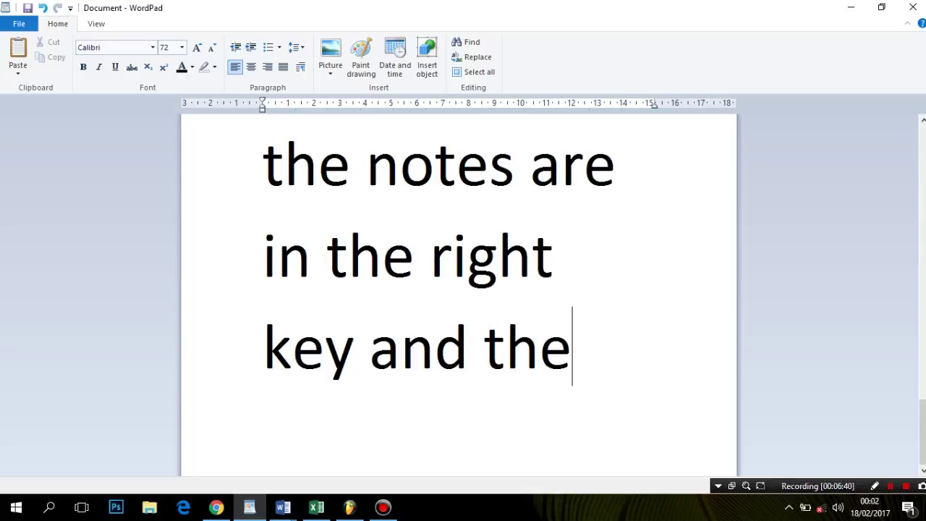
type(" groove is ")
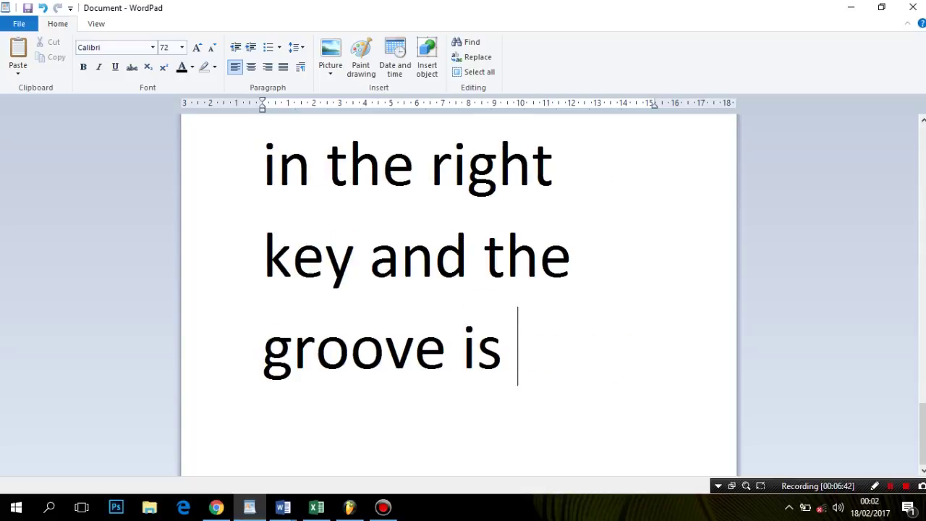
type("close enough")
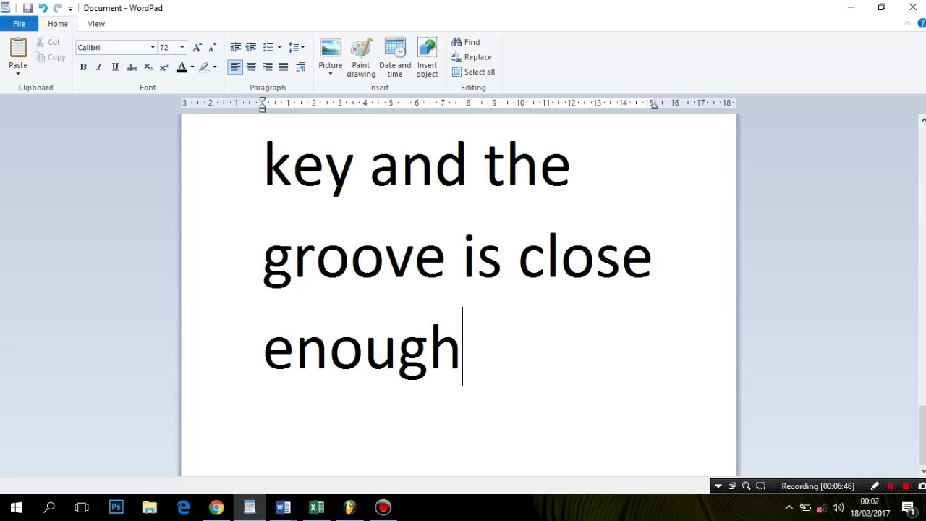
type(" :)")
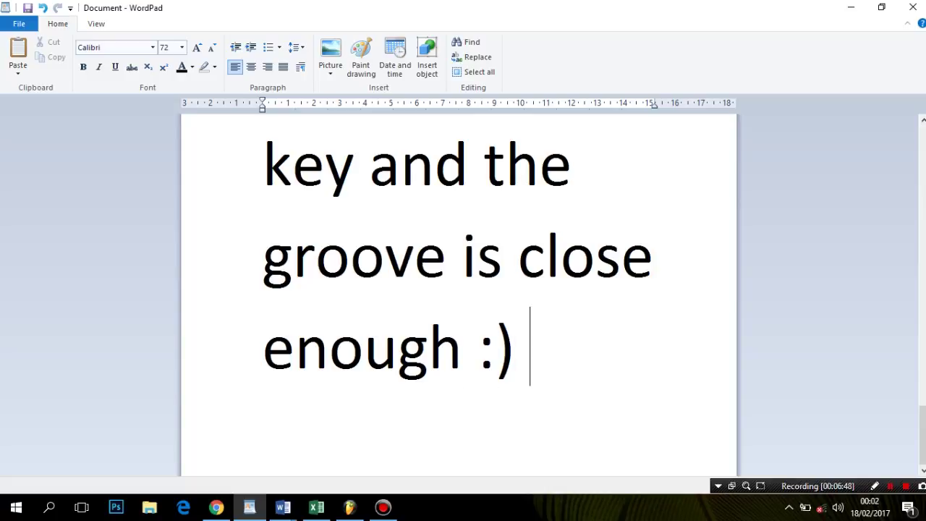
- Continue the note with "flp with the preset will be in the description"
type(" flp")
key("Return")
type("w")
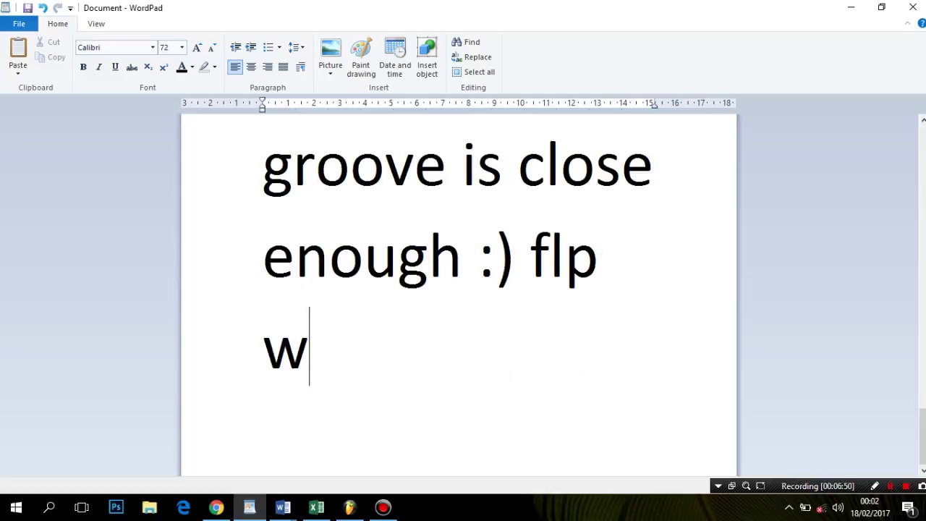
type("ith the preset will be in the")
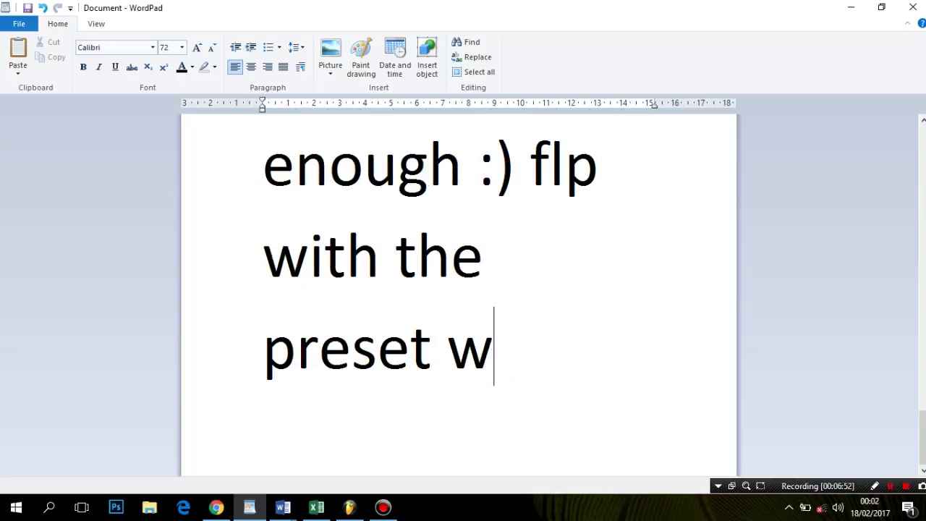
type(" de")
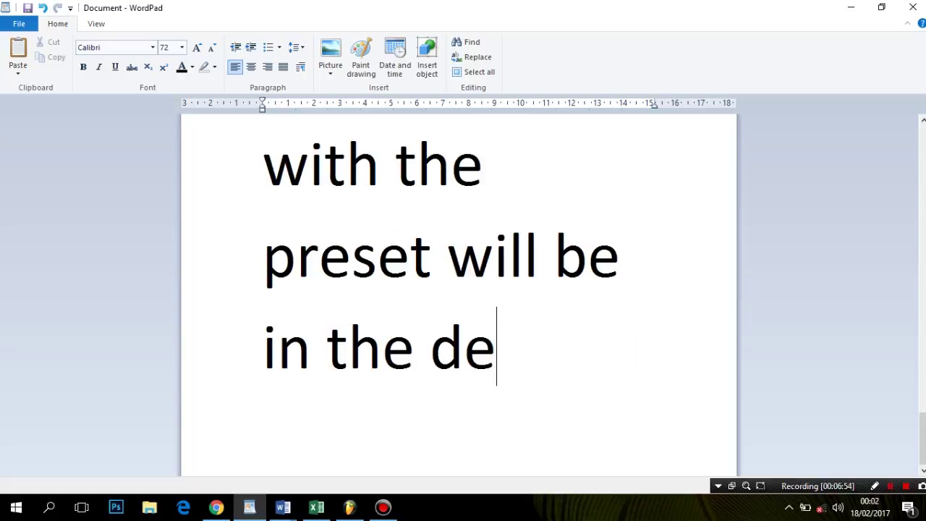
type("scription")
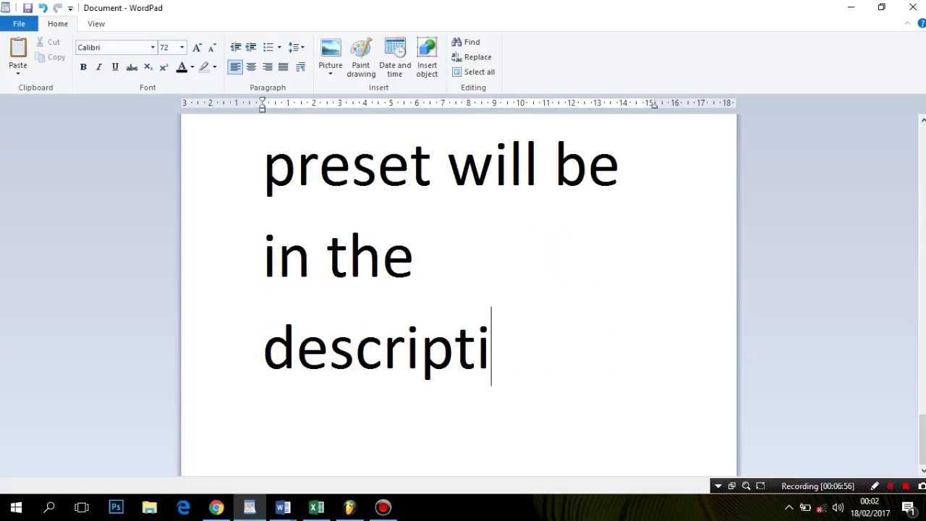